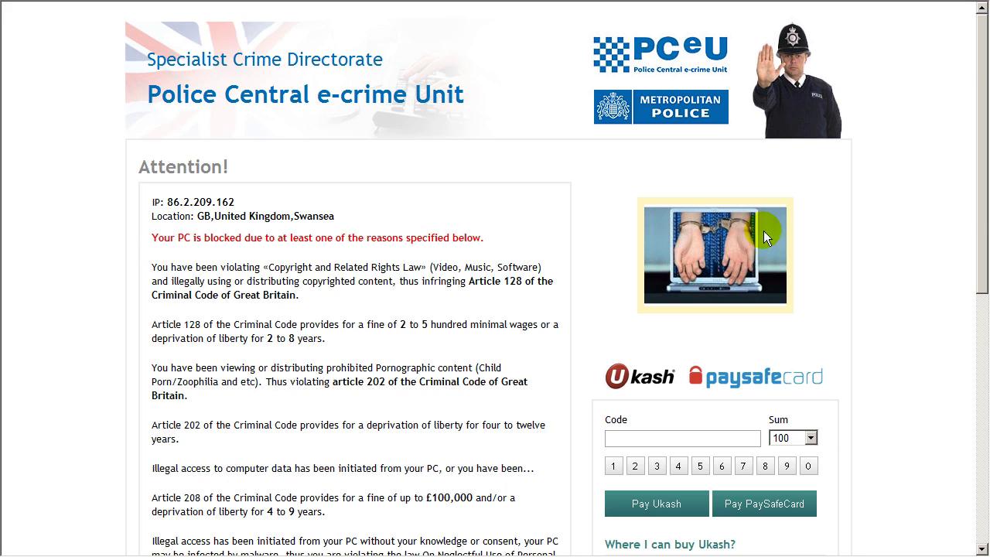
Scroll up and down through the browser page showing the locked PC's ransomware screen
drag(983, 221, 982, 124)
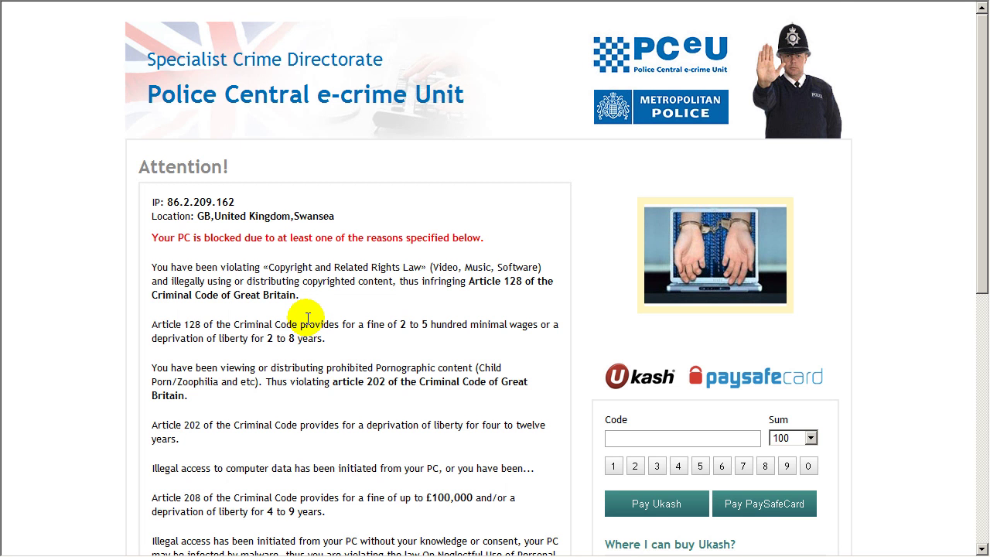
scroll(308, 317, down, 2)
scroll(297, 255, up, 2)
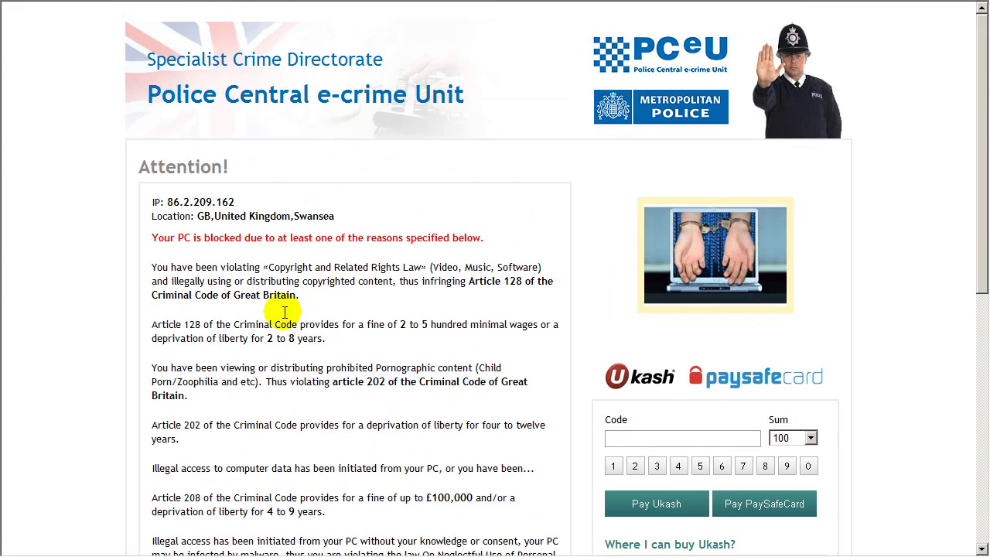
scroll(285, 312, down, 6)
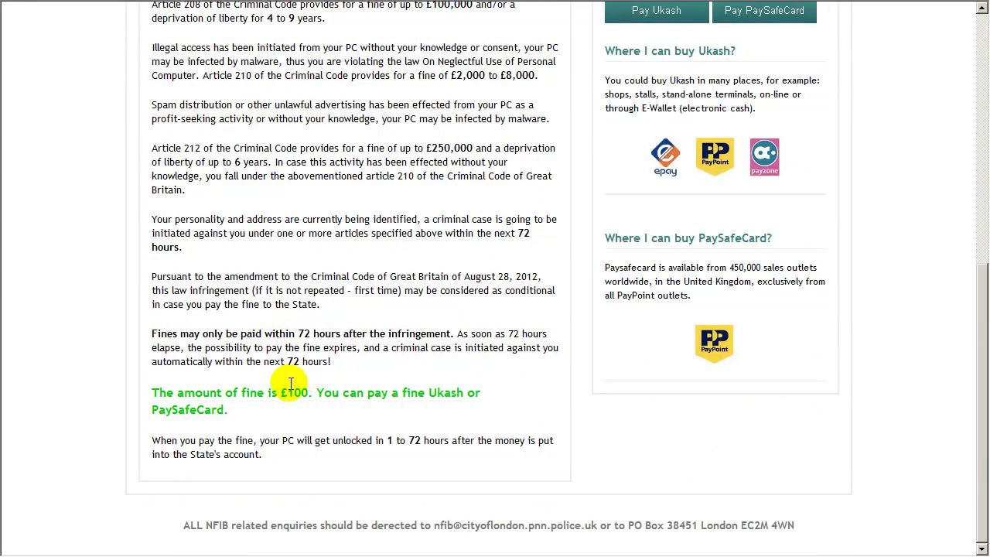
scroll(291, 387, up, 6)
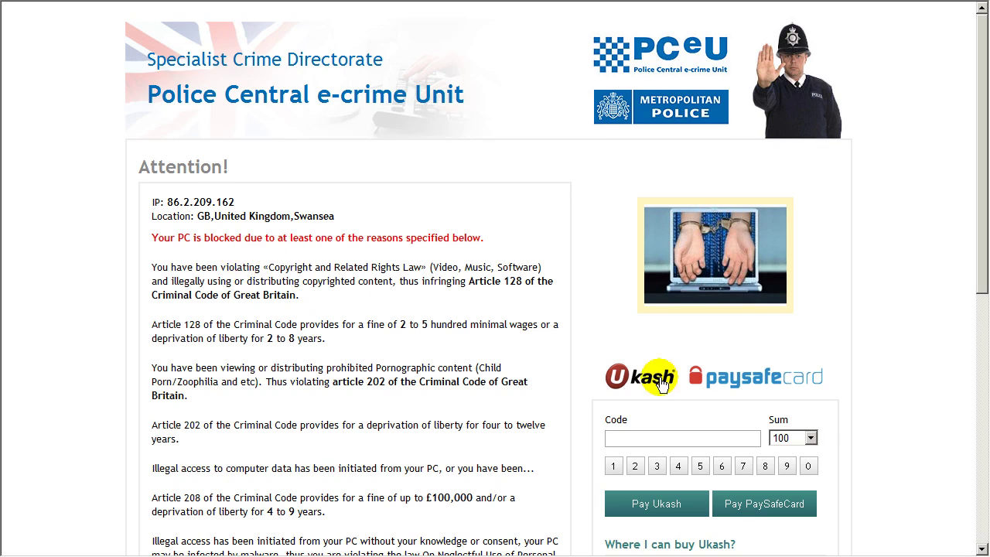
scroll(411, 288, down, 7)
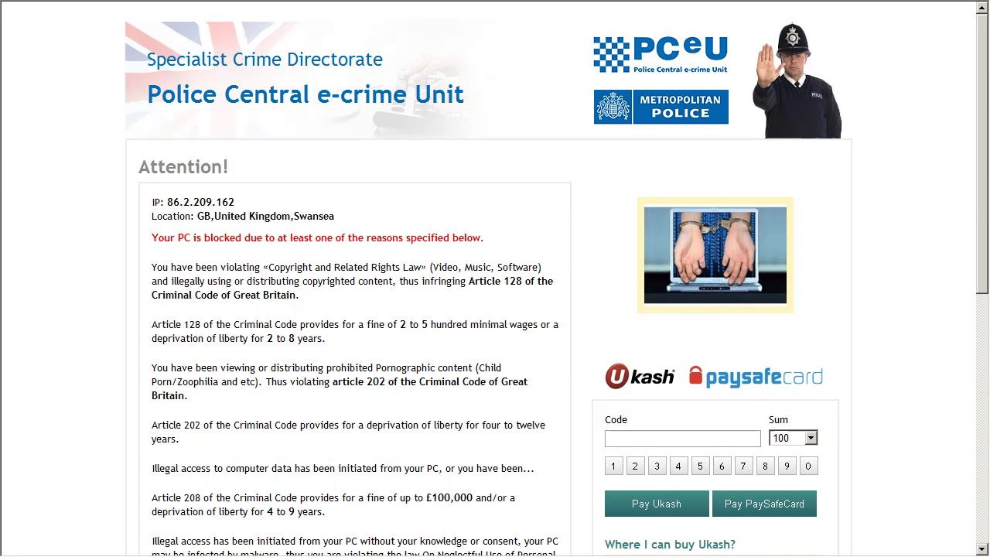
Restart the VM with Ctrl+Home and pick Safe Mode with Command Prompt from the boot menu
key(ctrl+Home)
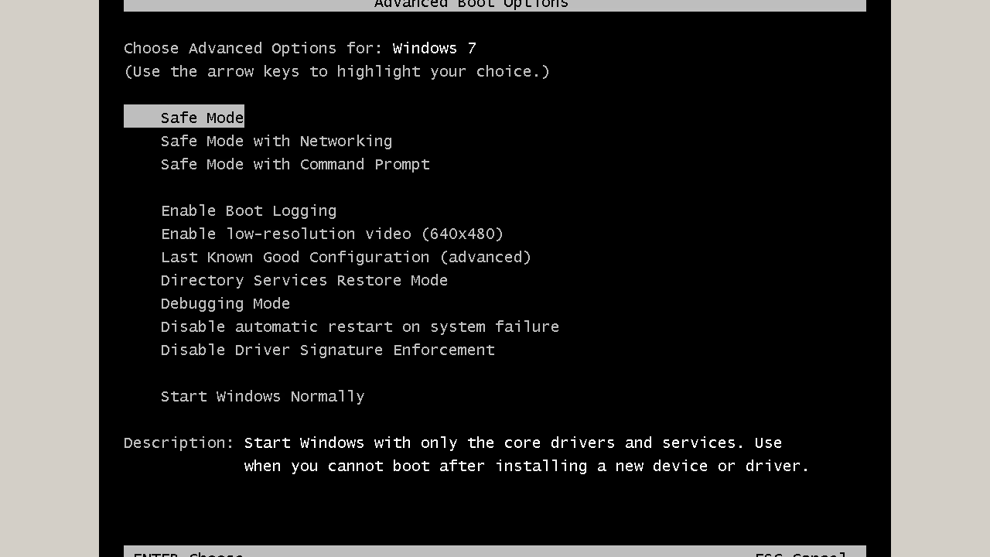
key(Down)
key(Down)
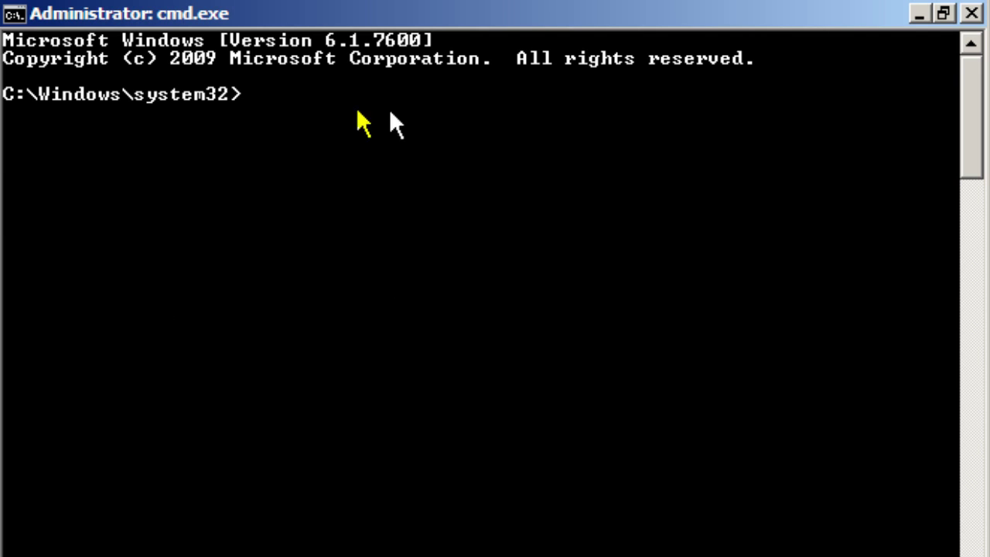
Run regedit at the C:\Windows\system32 administrator prompt
text(reged)
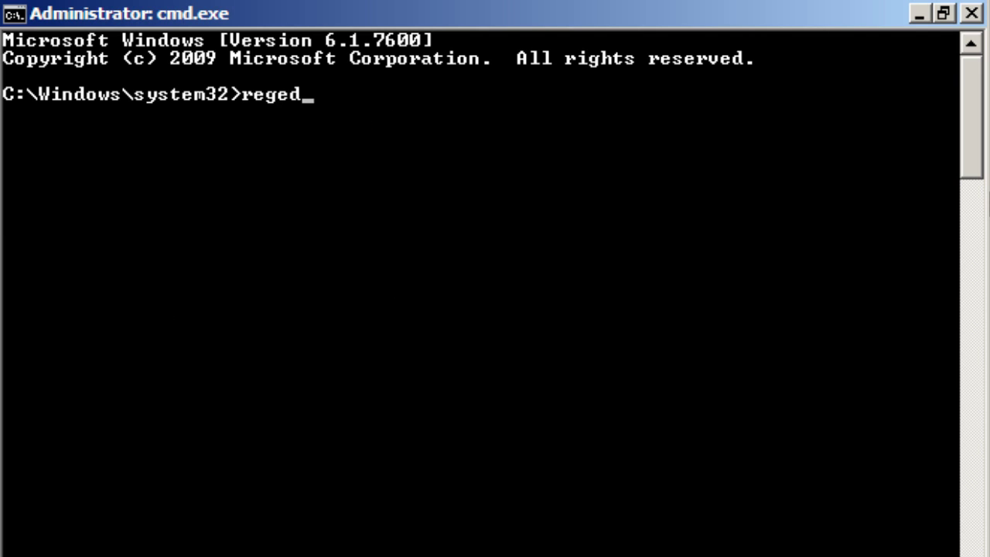
text(it)
key(Return)
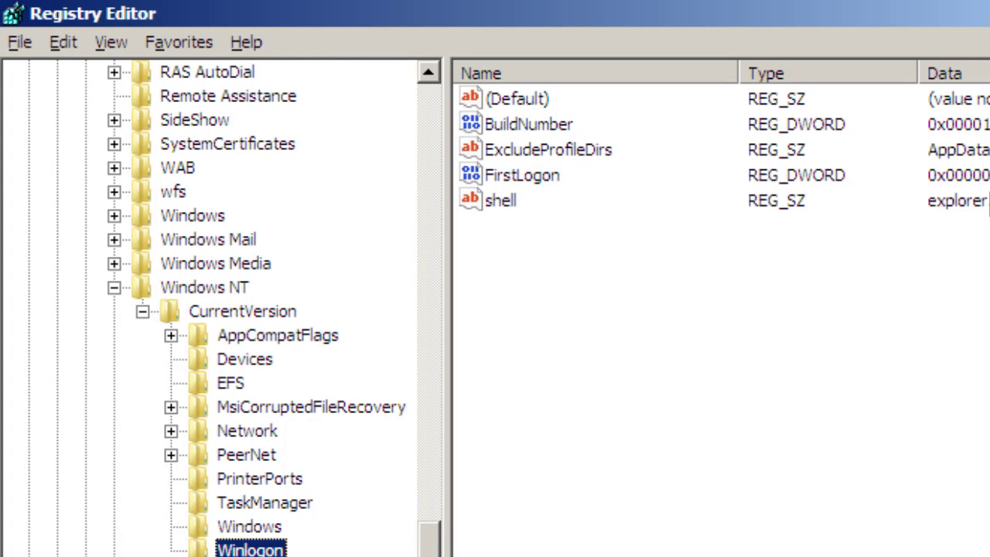
Collapse the registry tree to its top-level hives and select HKEY_LOCAL_MACHINE
click(114, 287)
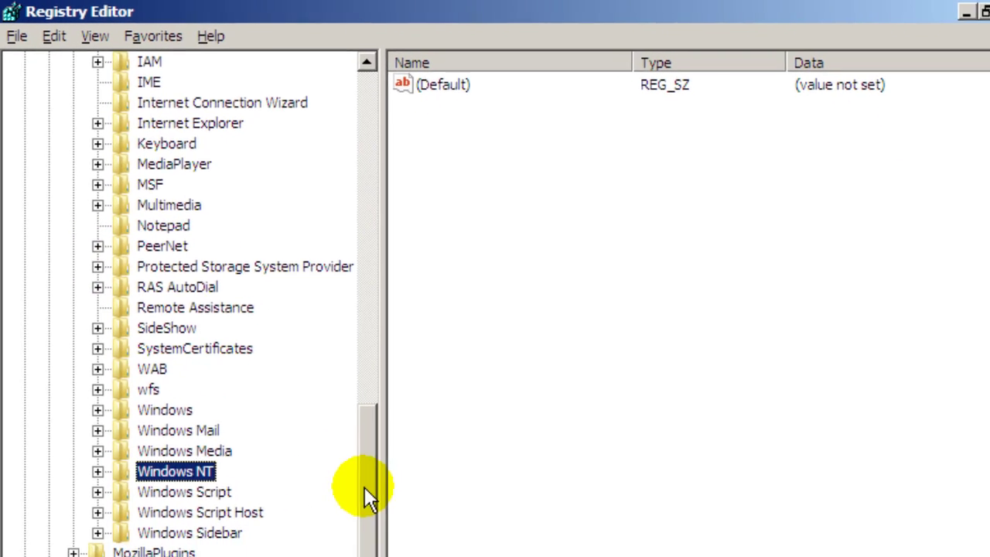
drag(365, 487, 364, 48)
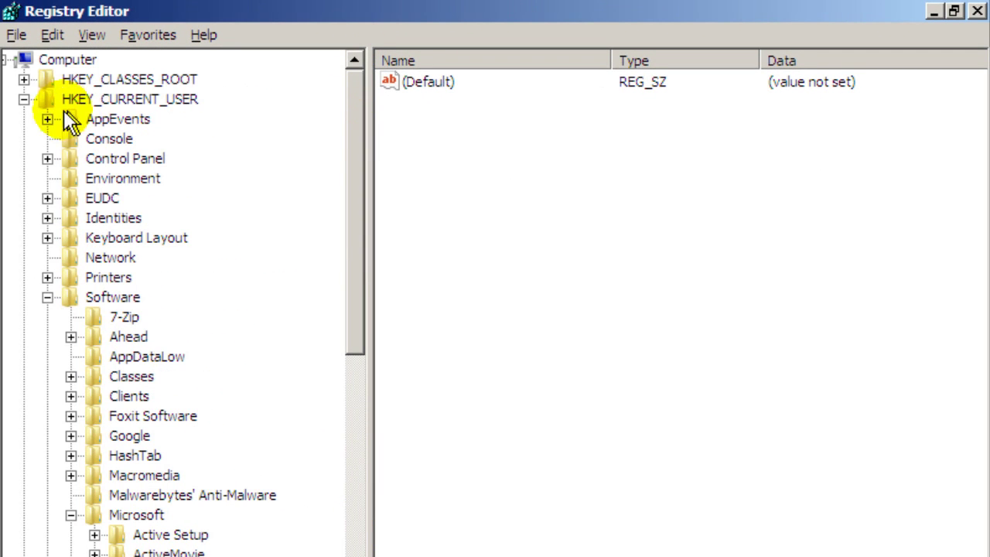
click(24, 99)
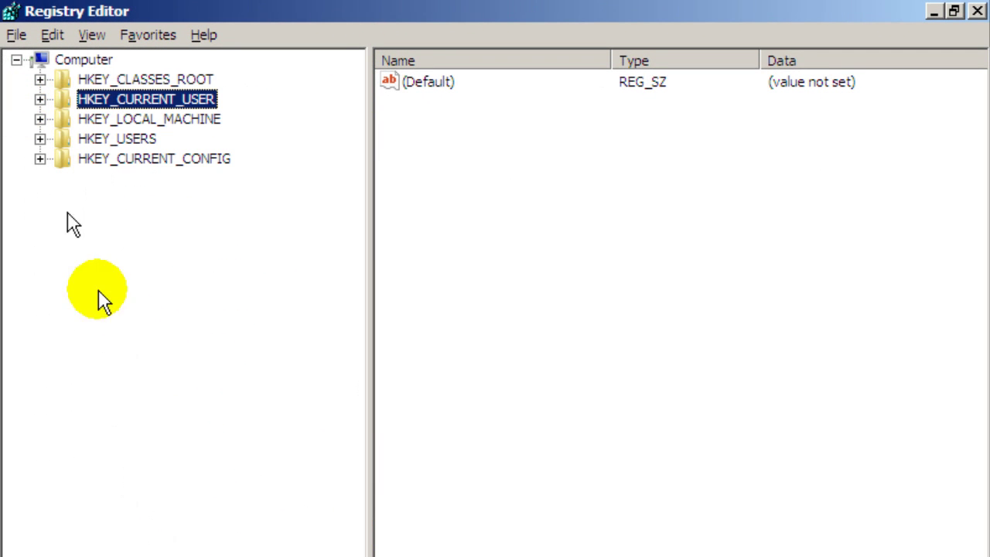
click(116, 159)
click(117, 139)
click(120, 120)
click(118, 101)
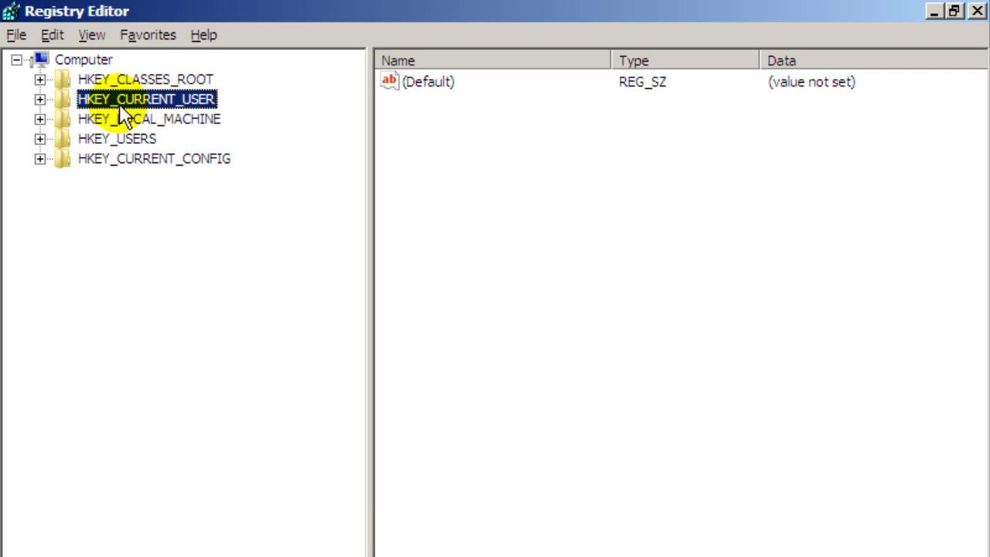
click(113, 81)
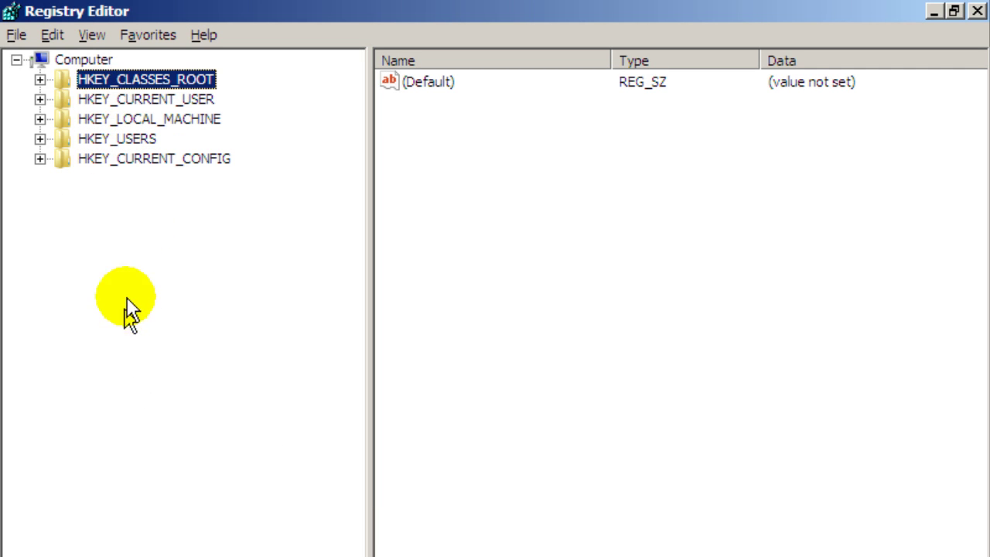
click(156, 121)
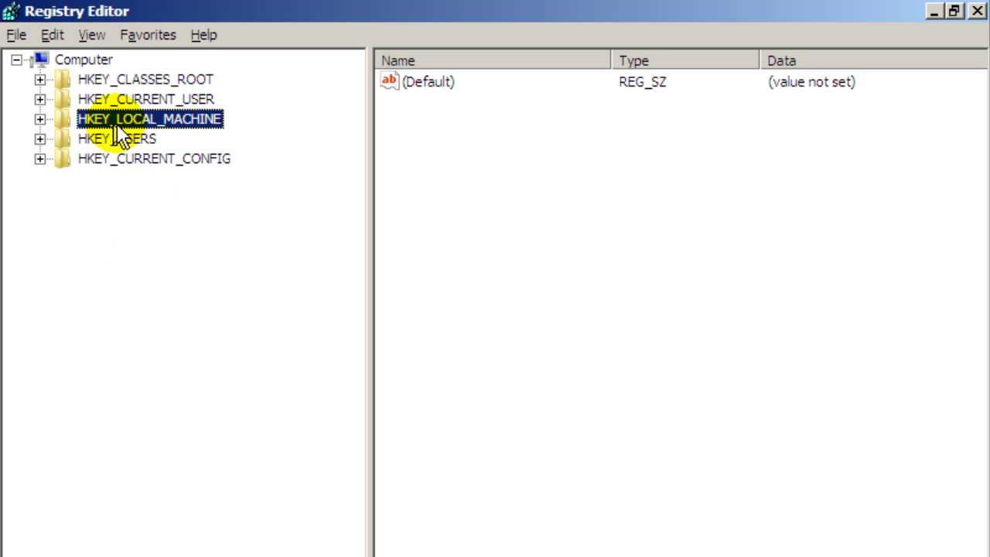
Expand HKEY_LOCAL_MACHINE\SOFTWARE\Microsoft in the tree
double_click(159, 121)
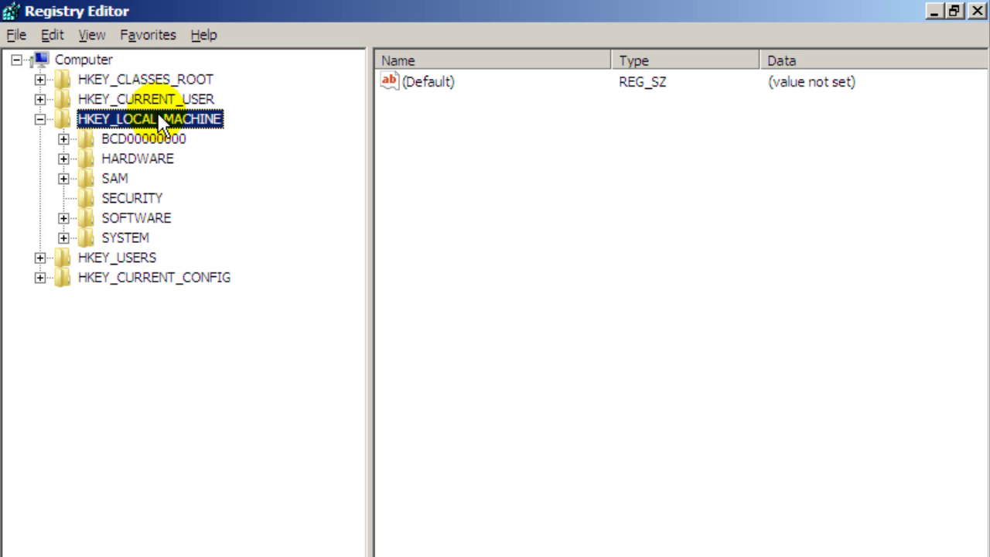
click(164, 222)
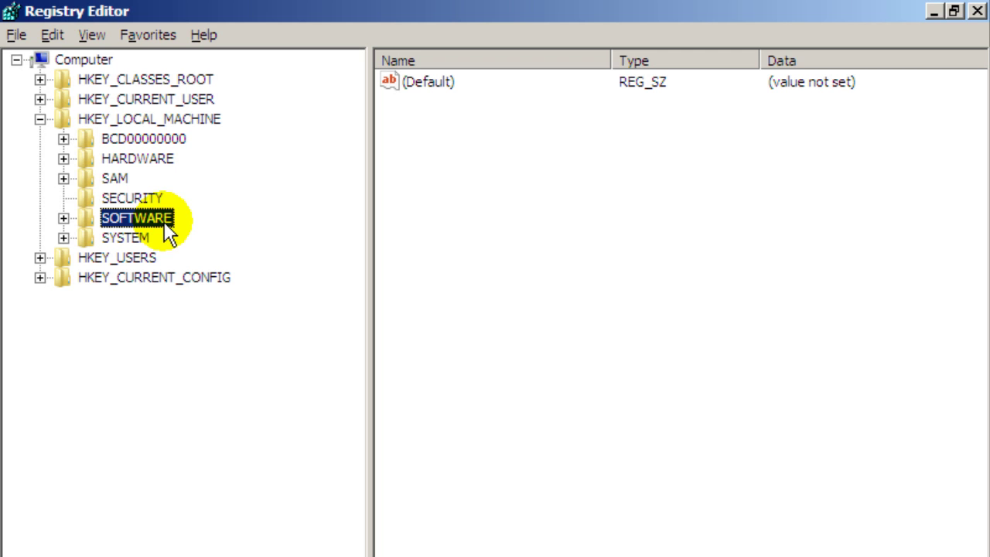
double_click(124, 210)
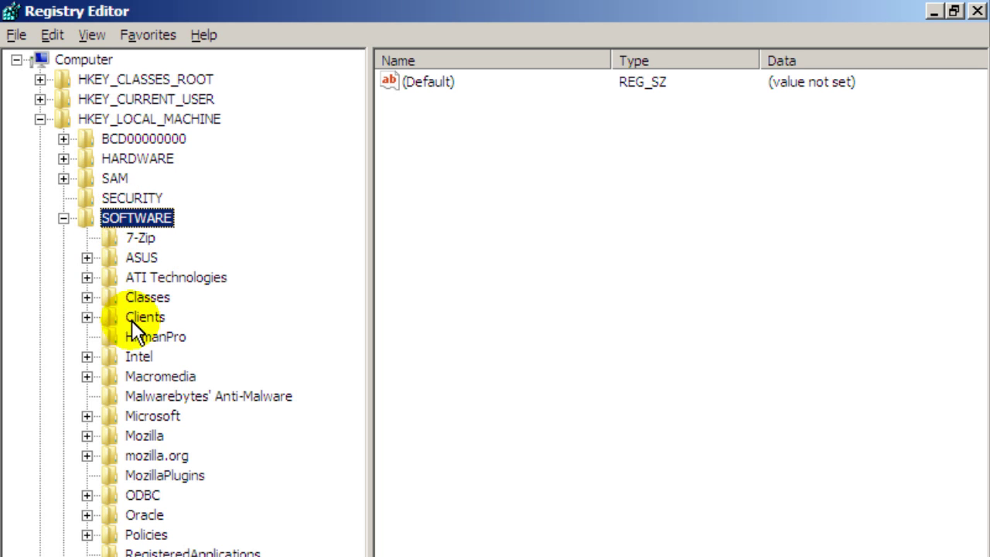
click(144, 417)
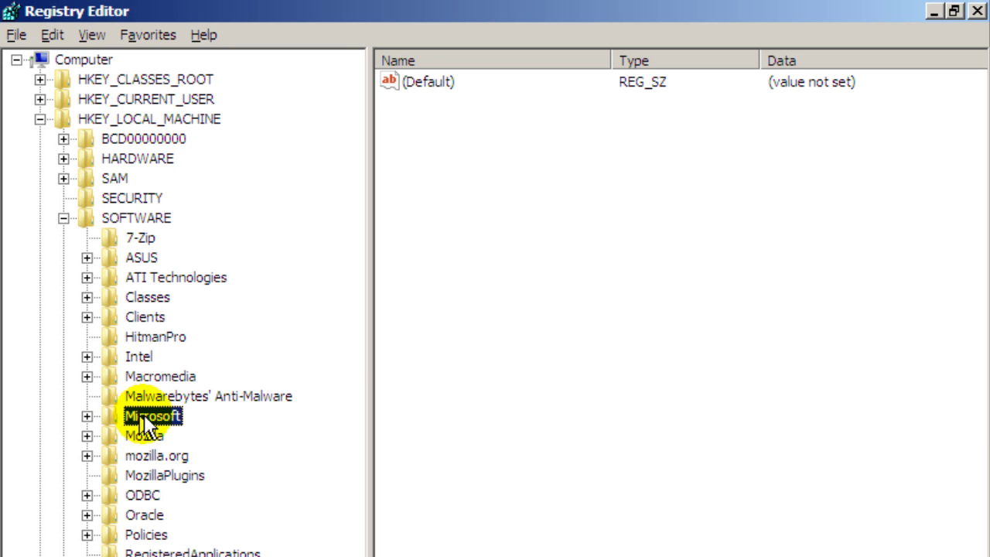
double_click(154, 416)
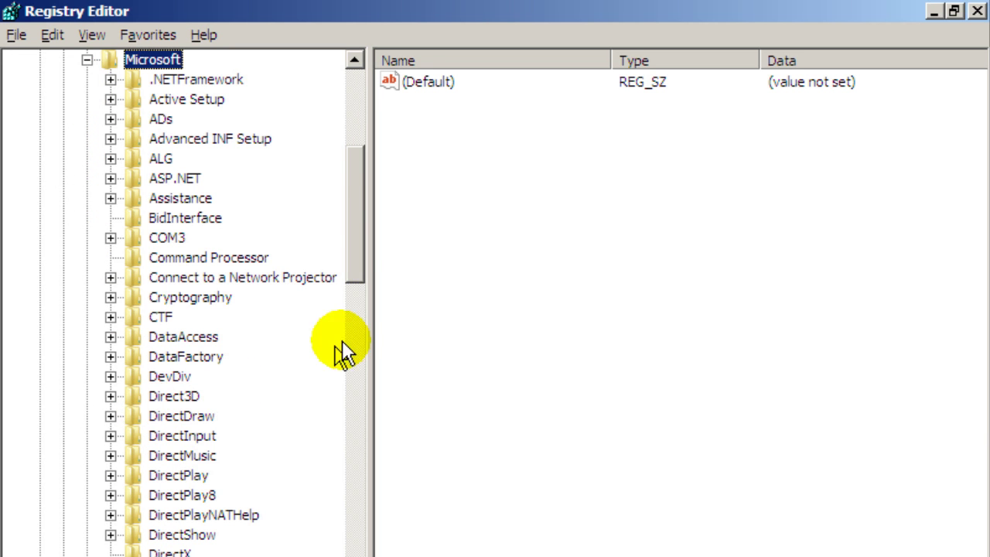
drag(361, 248, 354, 541)
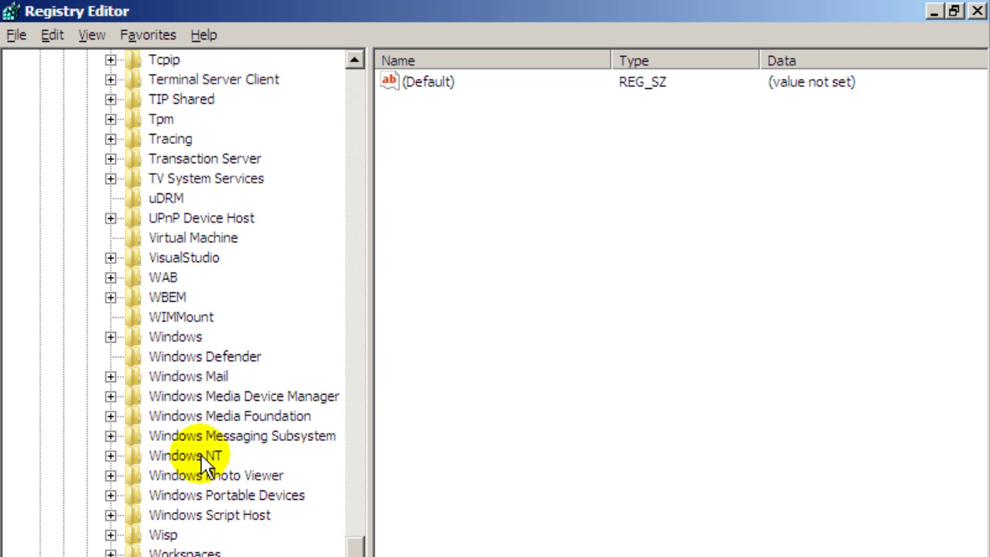
Expand Windows NT\CurrentVersion and select Winlogon to list its Shell and Userinit values
click(220, 458)
scroll(261, 431, down, 2)
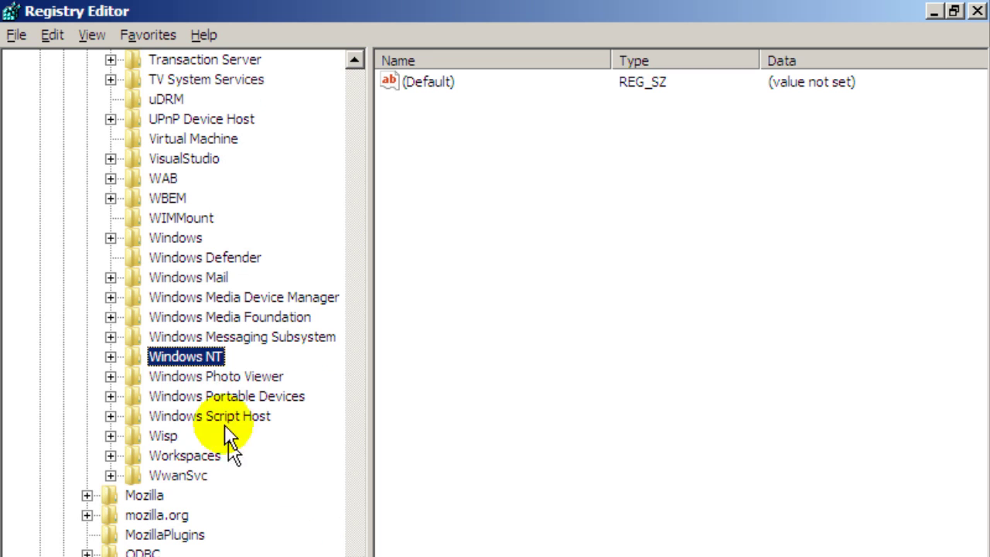
double_click(203, 357)
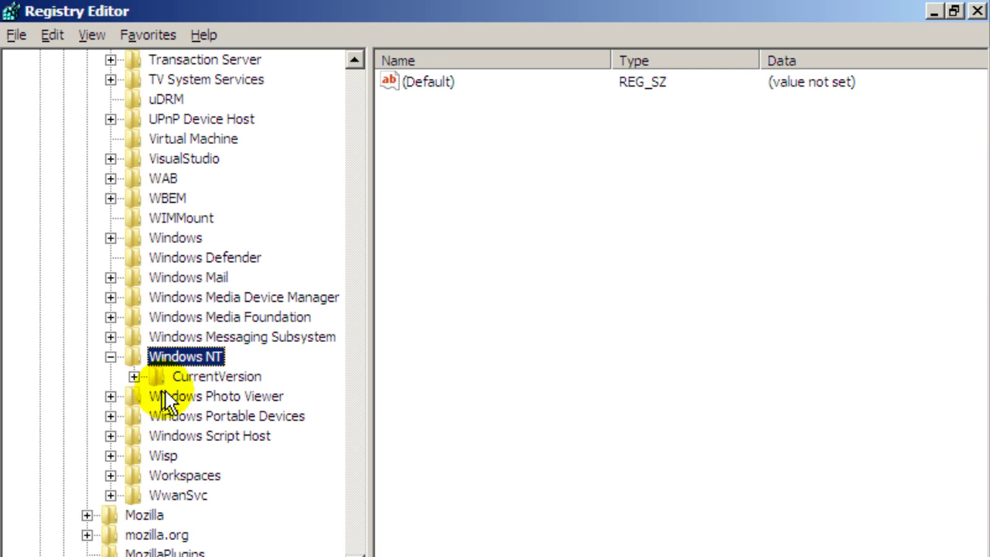
click(219, 379)
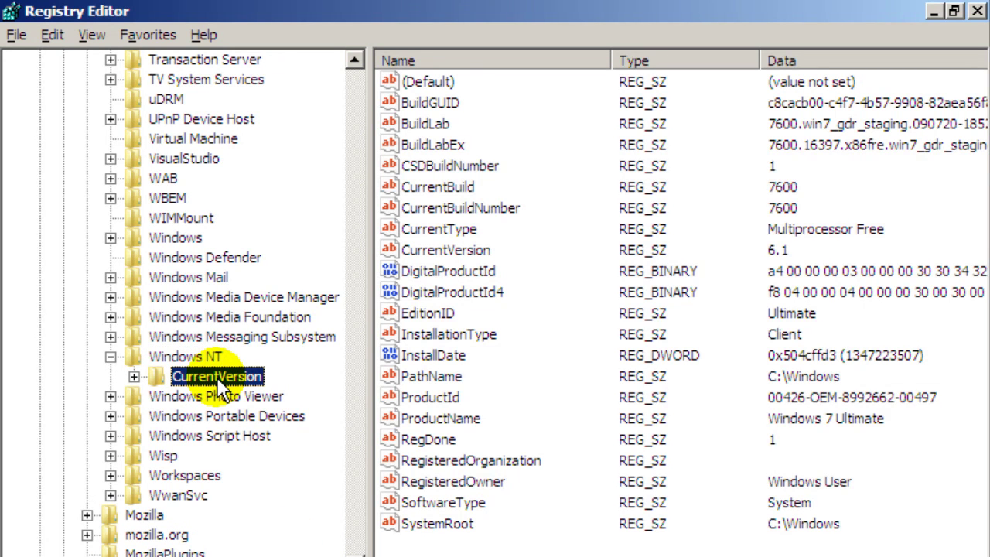
double_click(218, 378)
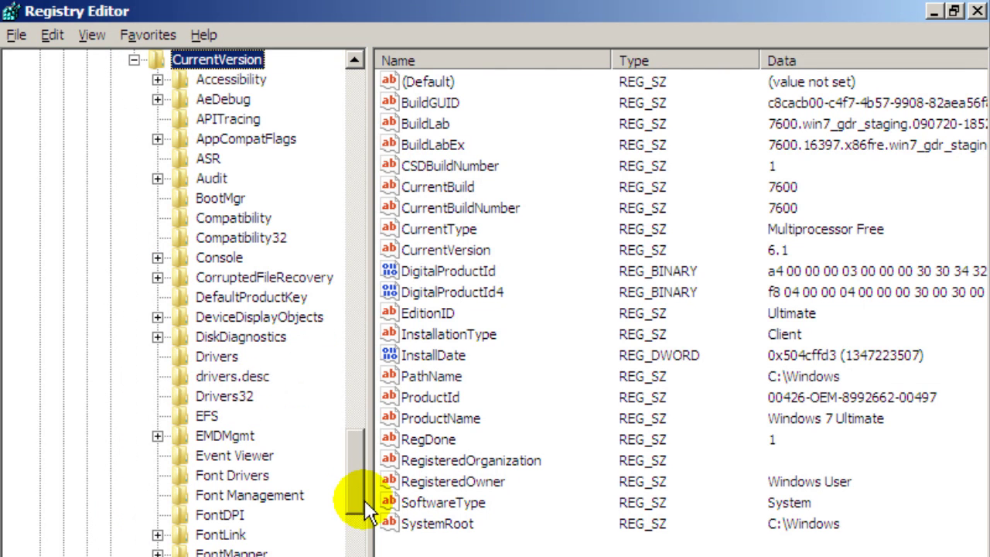
drag(357, 473, 329, 555)
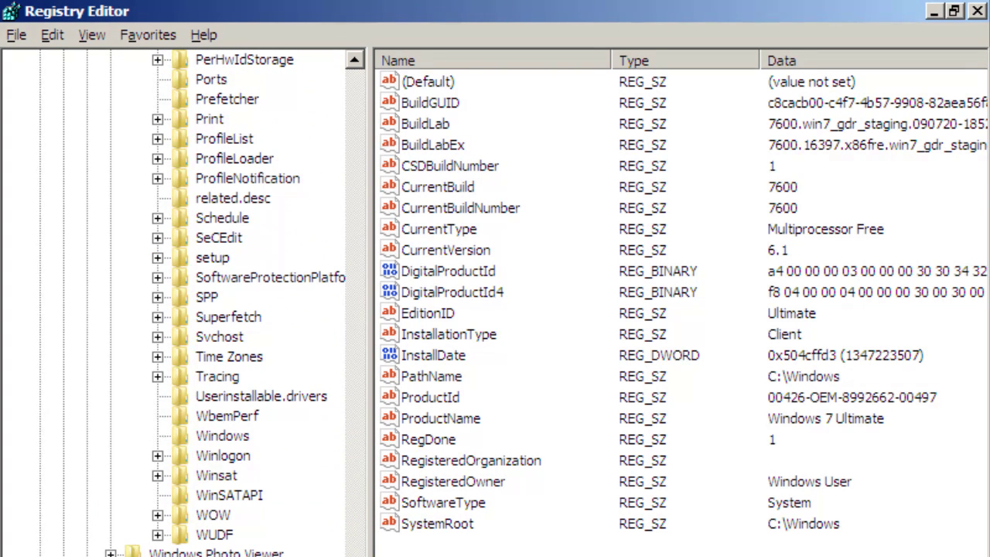
click(220, 458)
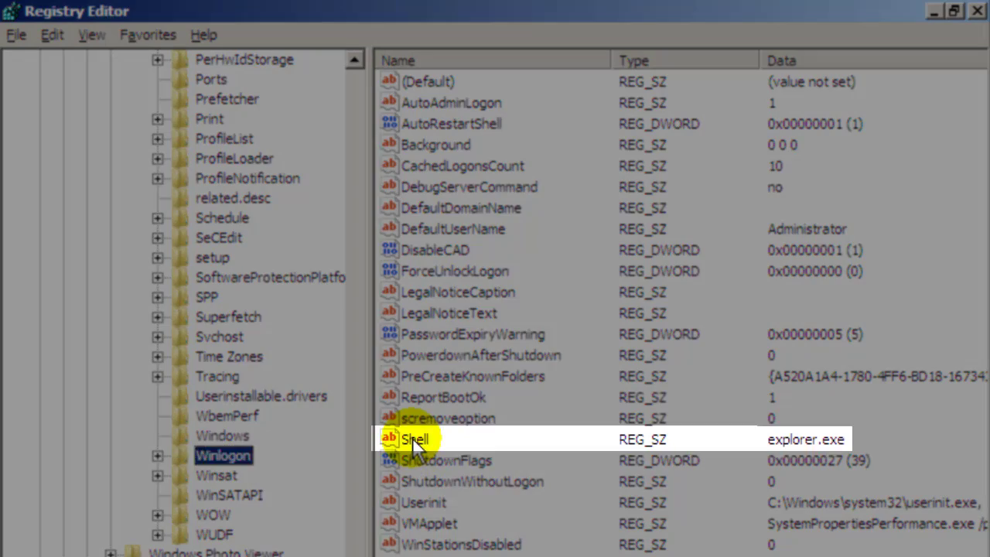
click(417, 441)
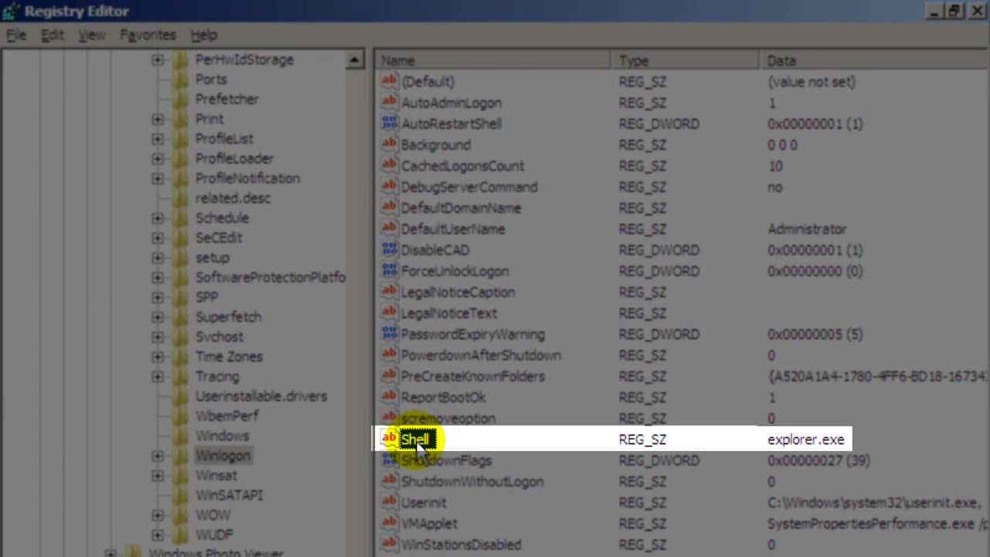
double_click(418, 445)
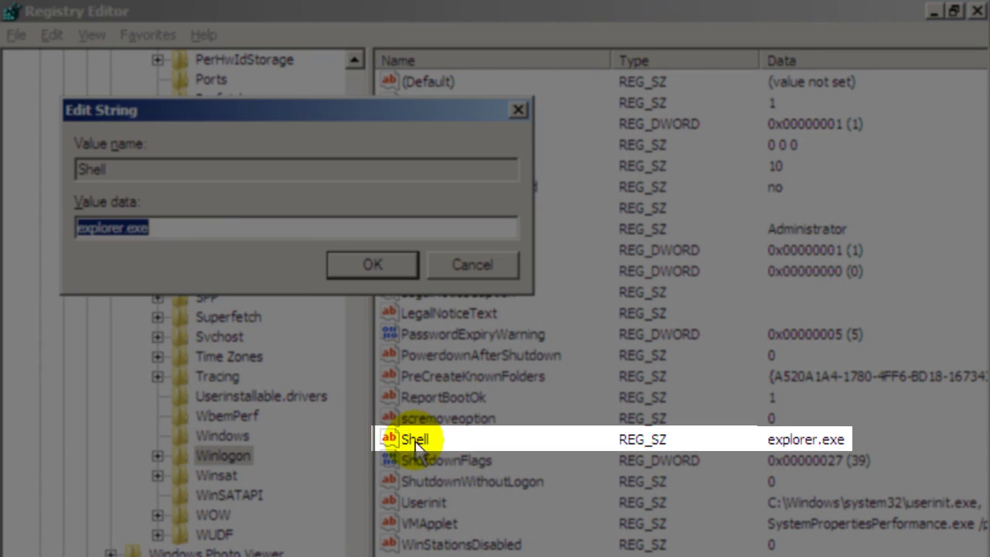
click(194, 229)
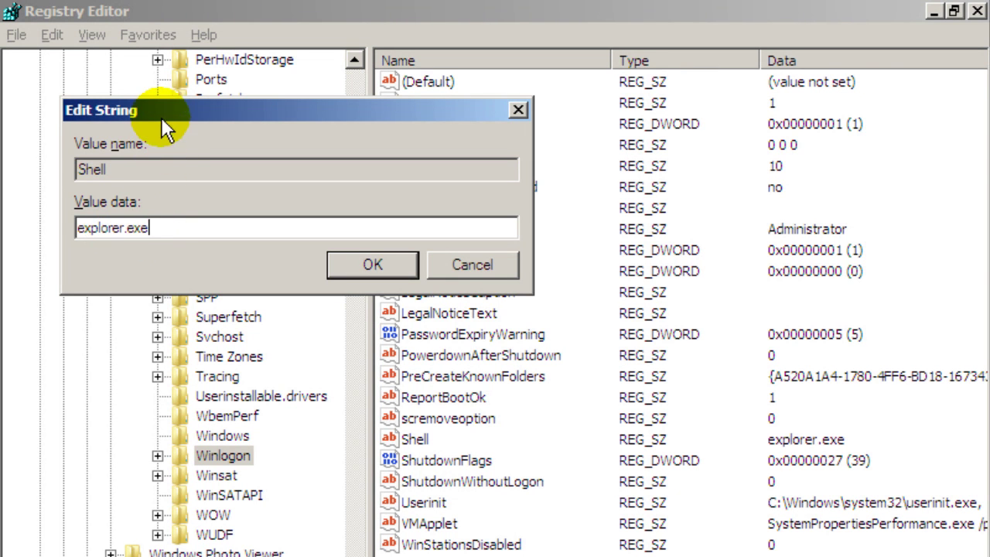
drag(161, 117, 239, 164)
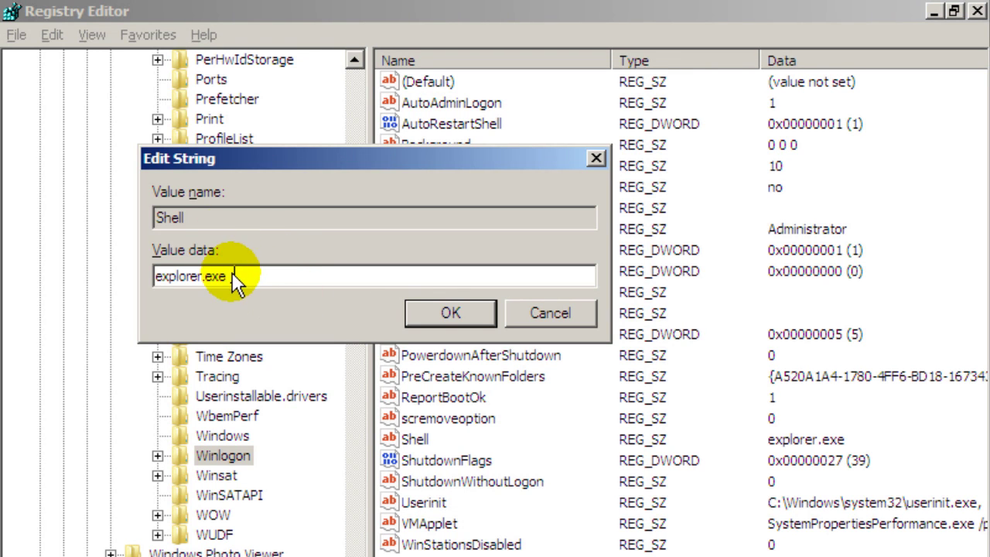
drag(231, 275, 154, 278)
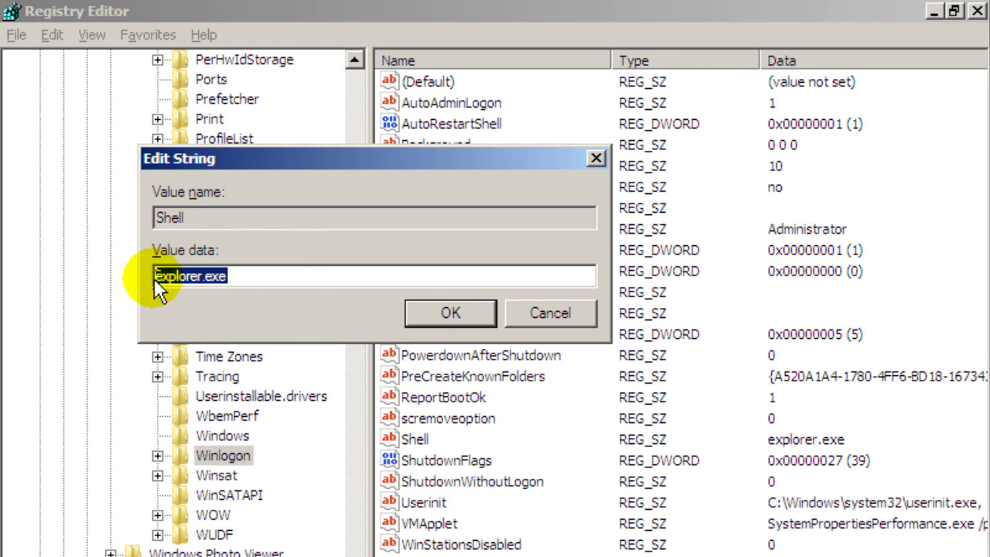
click(240, 283)
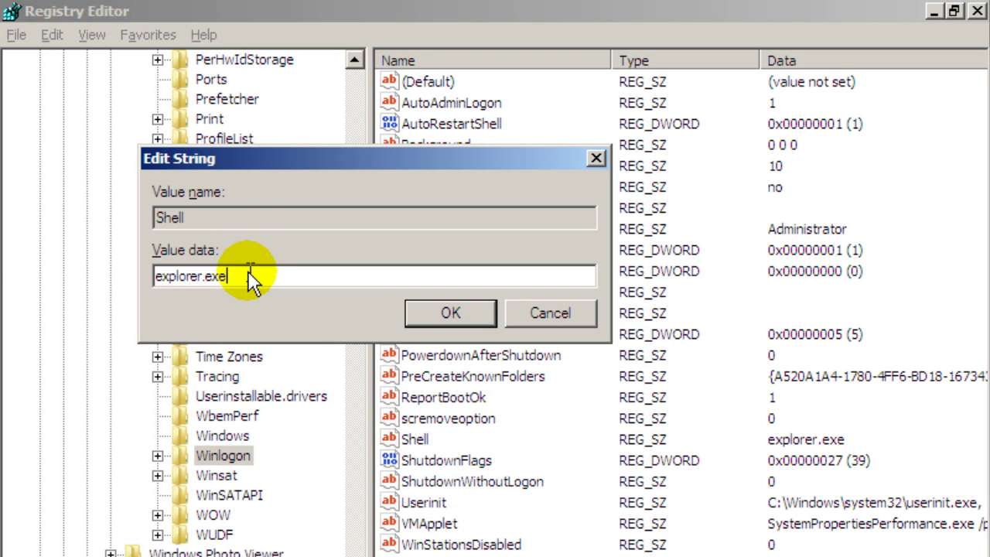
drag(247, 273, 158, 274)
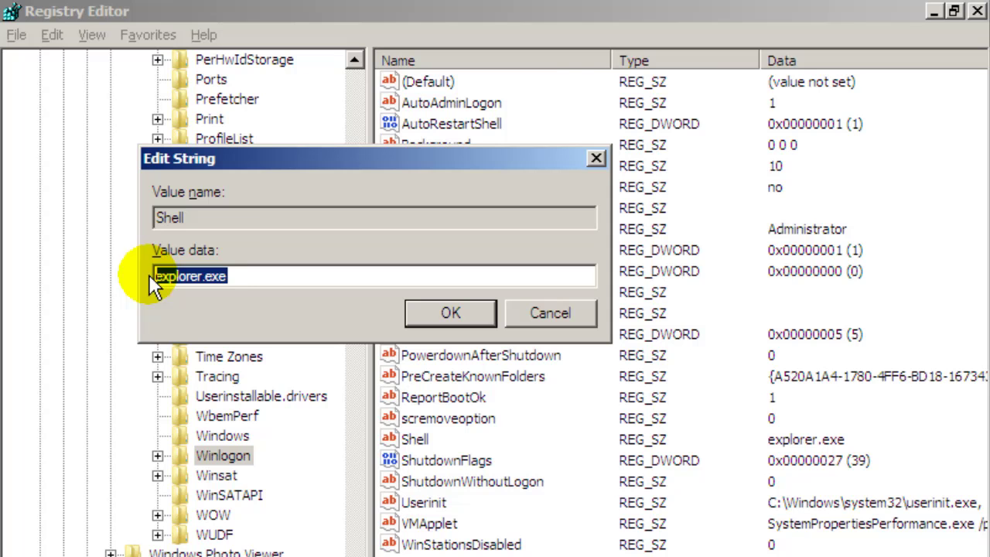
click(247, 279)
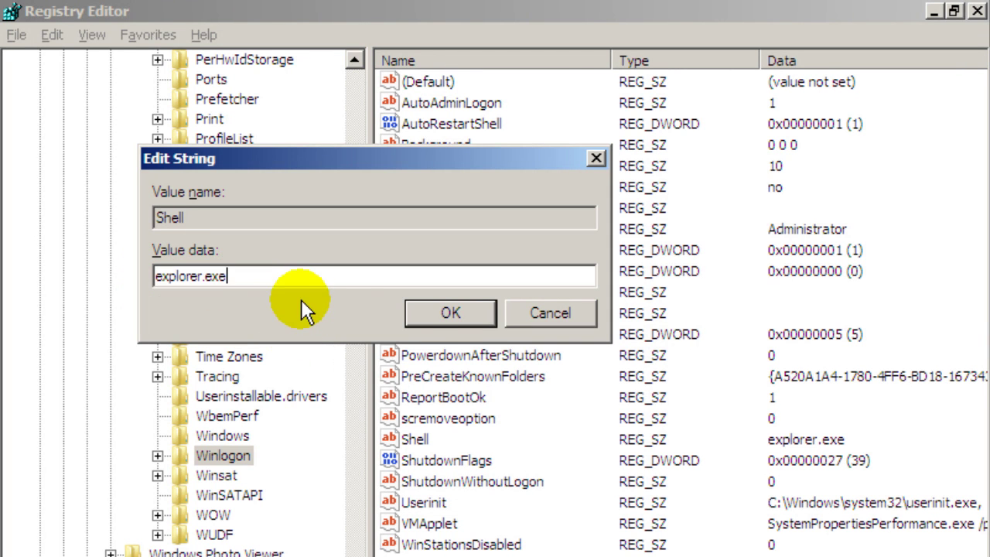
click(447, 314)
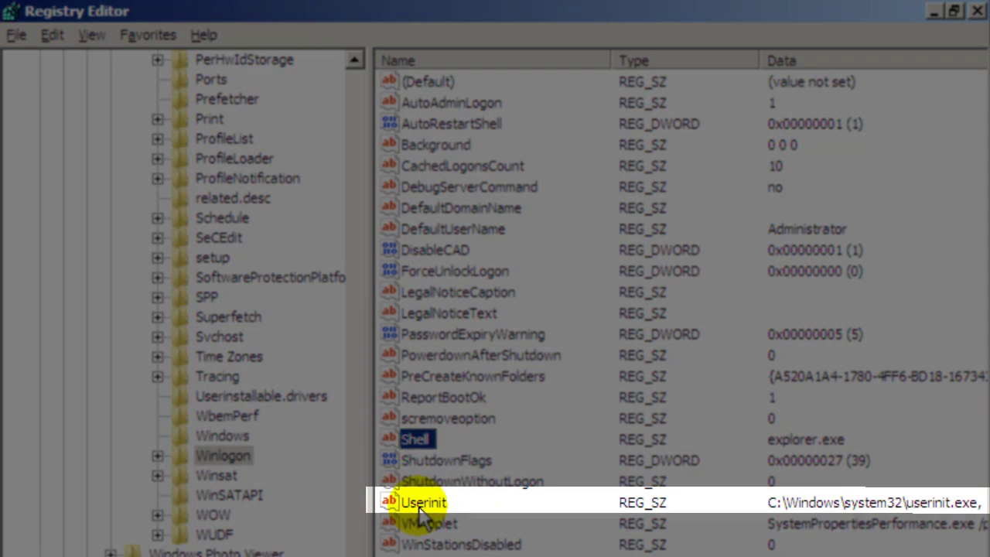
Open the Userinit value and confirm its data reads C:\Windows\system32\userinit.exe
click(420, 504)
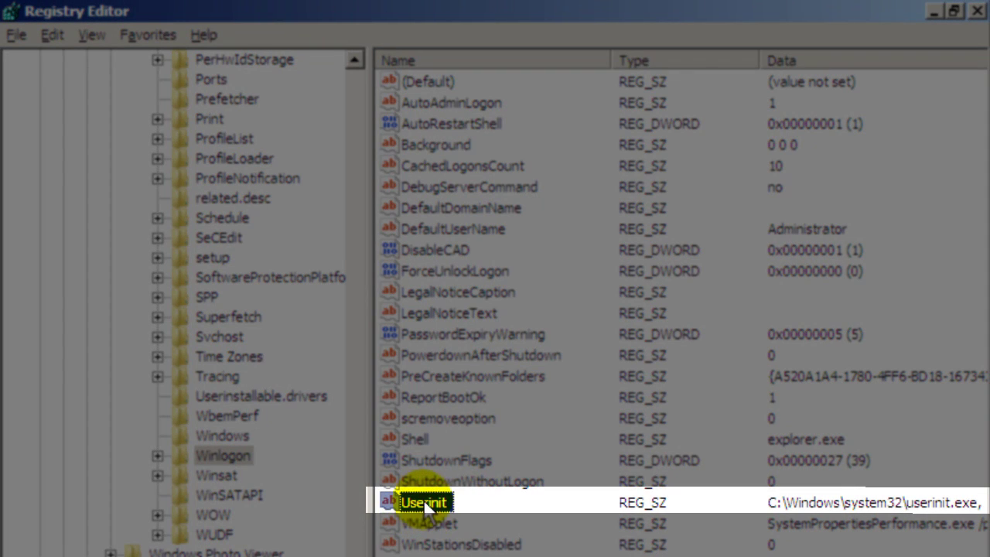
double_click(422, 501)
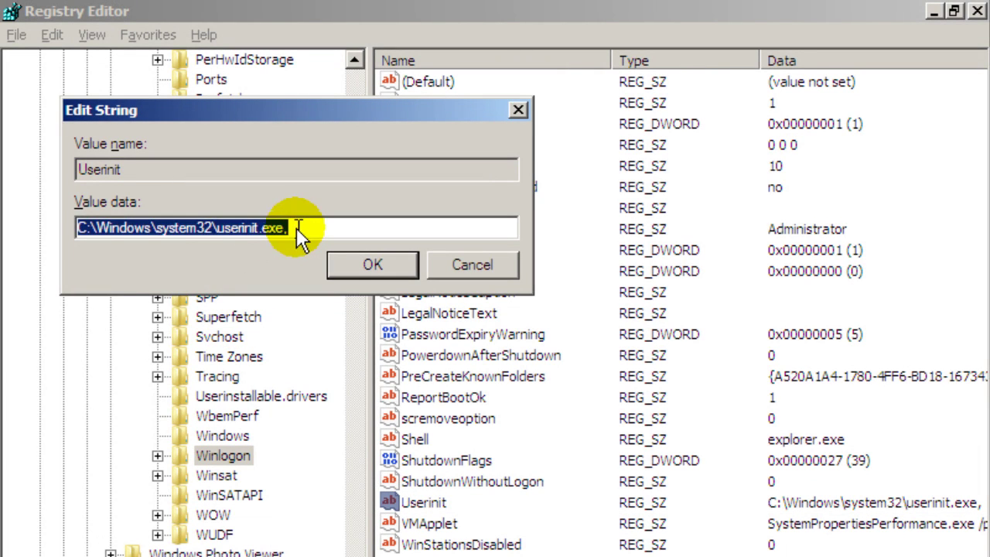
click(298, 229)
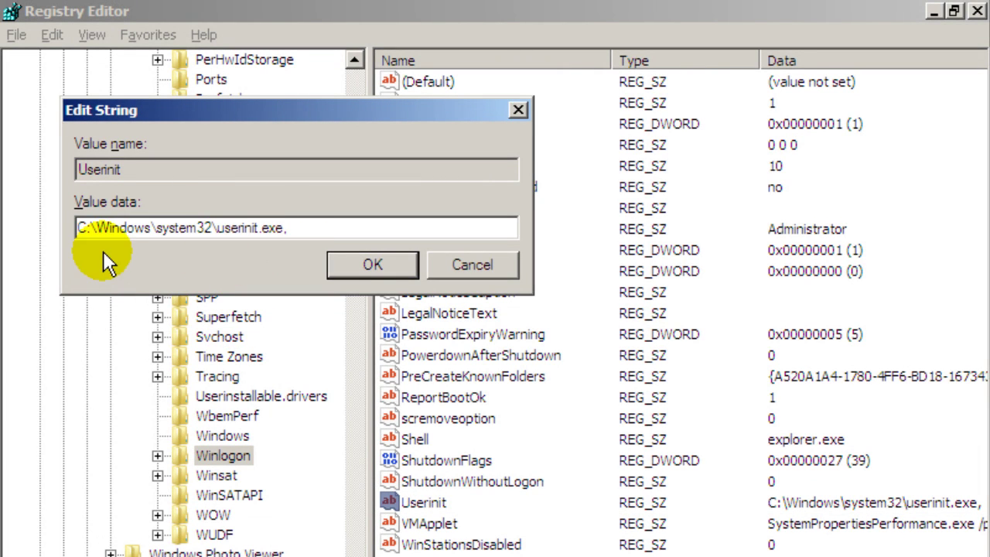
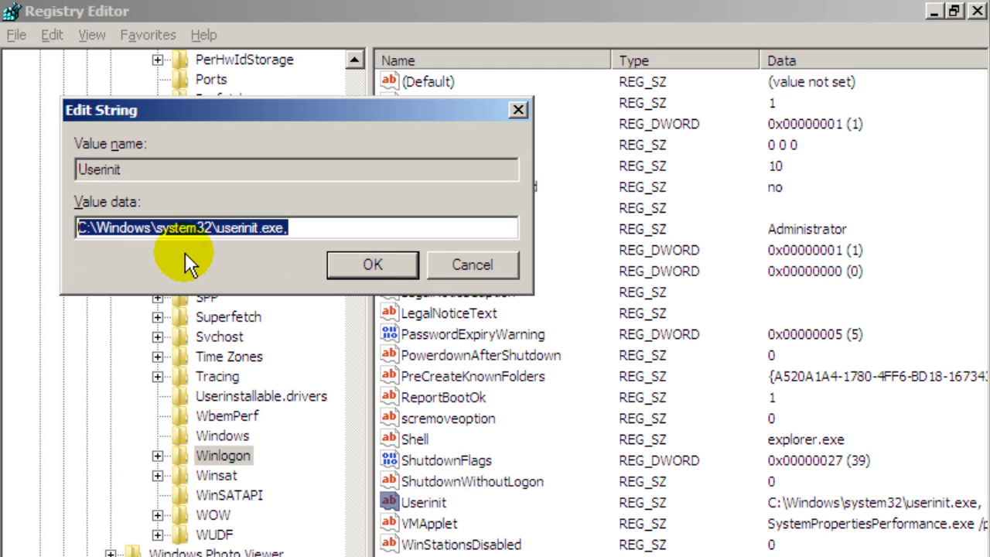
Confirm the Userinit data 'C:\Windows\system32\userinit.exe,' unchanged and close the Edit String dialog
click(361, 272)
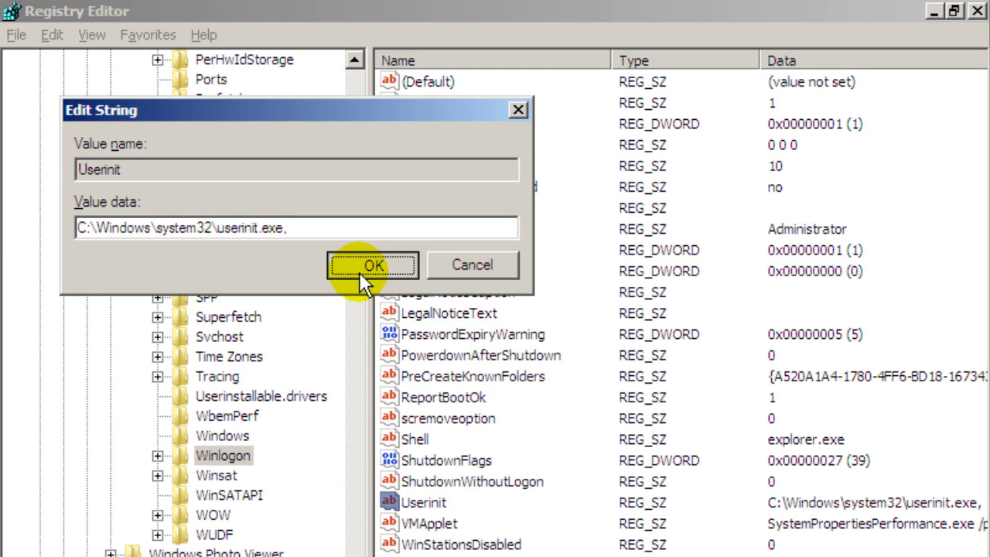
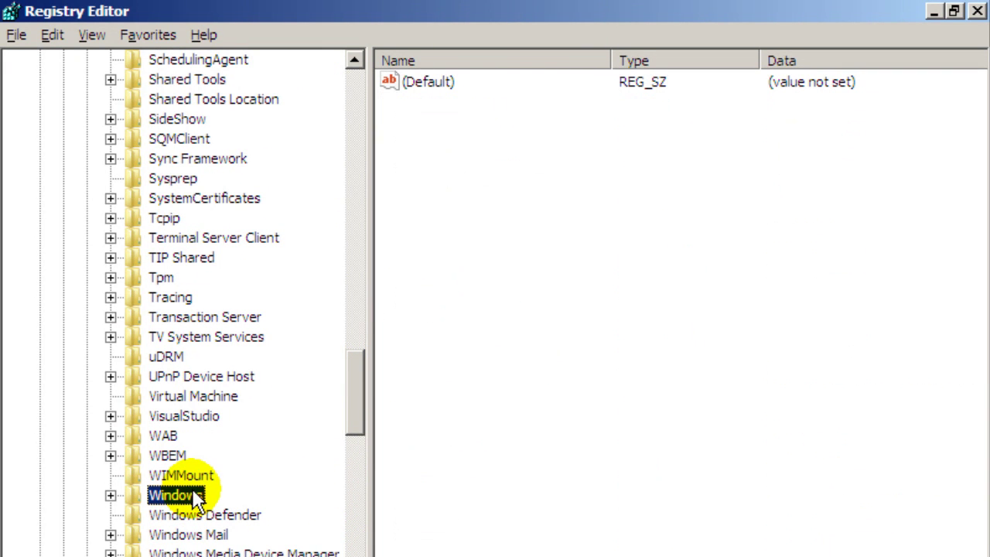
Expand Windows > CurrentVersion and select the Run key to list its Ptipbmf and VBoxTray entries
double_click(180, 493)
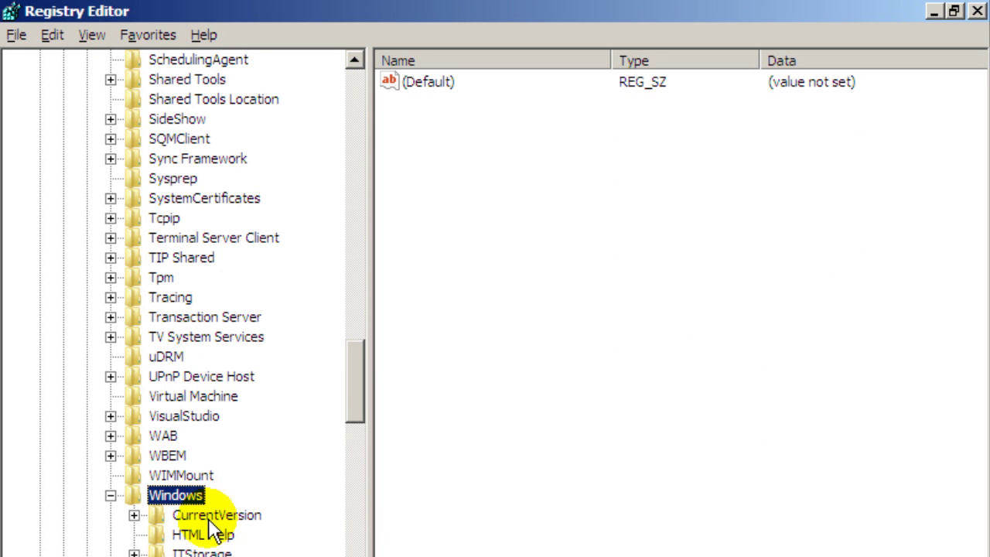
double_click(210, 516)
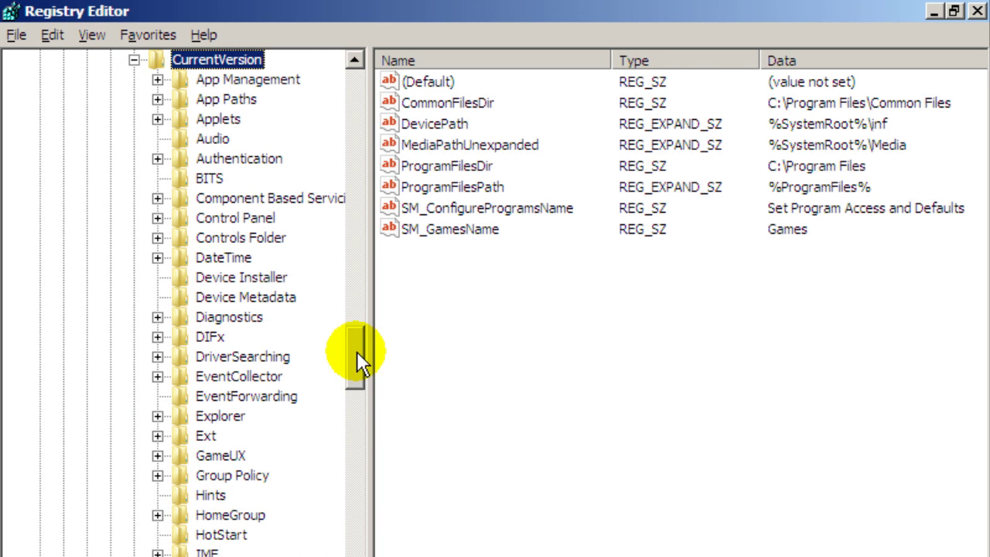
drag(357, 353, 355, 415)
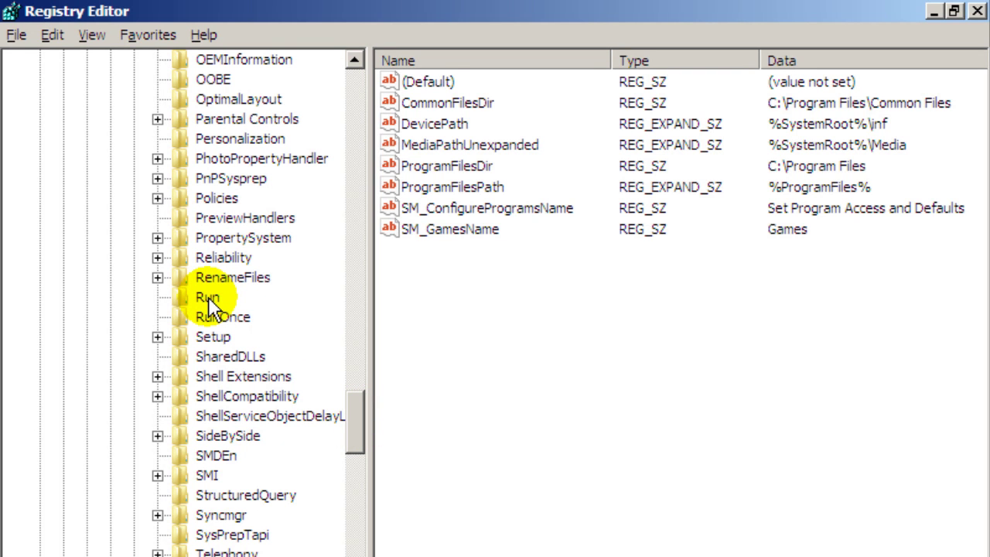
click(208, 298)
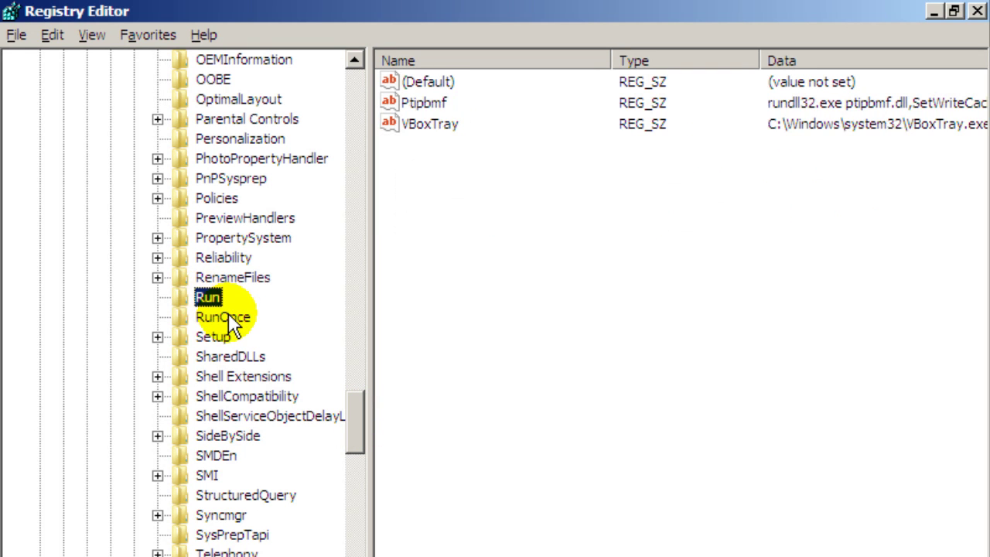
Glance at RunOnce, return to Run, and narrow the Name and Type columns so full paths show
click(224, 316)
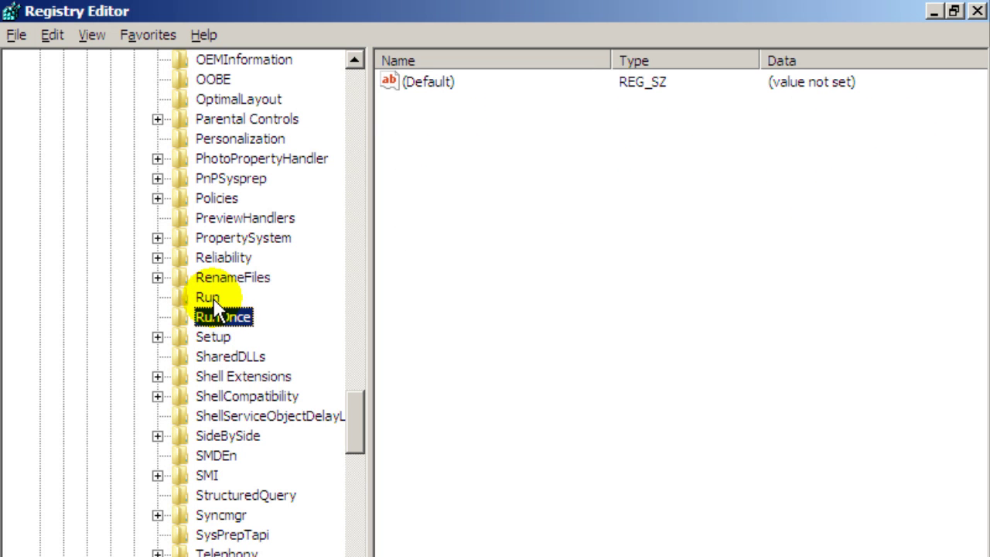
click(212, 299)
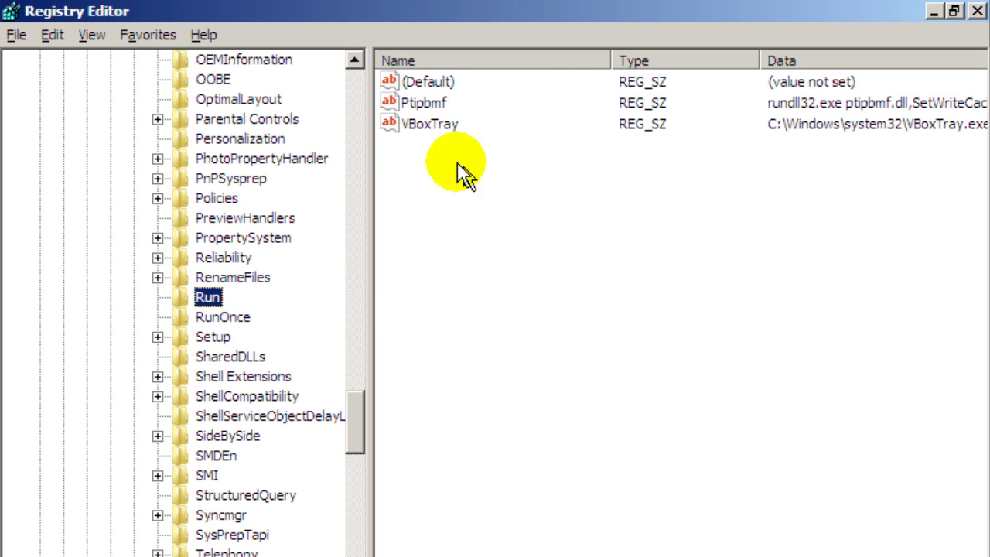
drag(609, 62, 497, 63)
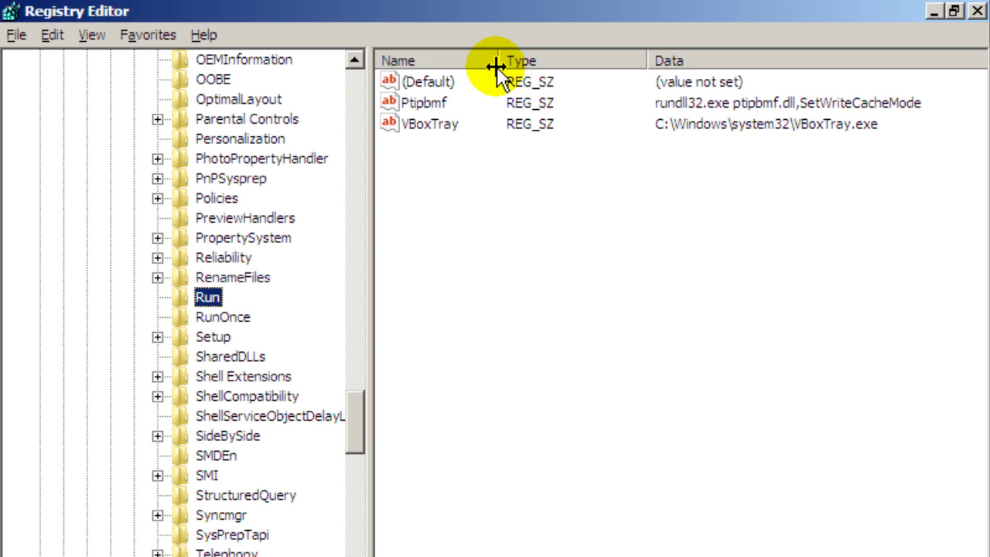
drag(650, 60, 575, 60)
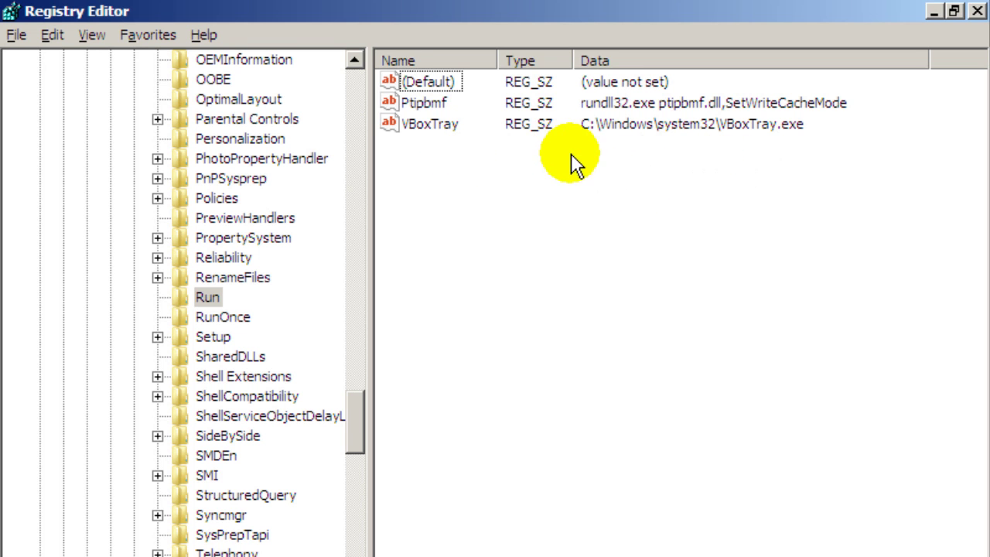
Inspect the VBoxTray entry without deleting it, then view RunOnce's values (only the default)
click(431, 126)
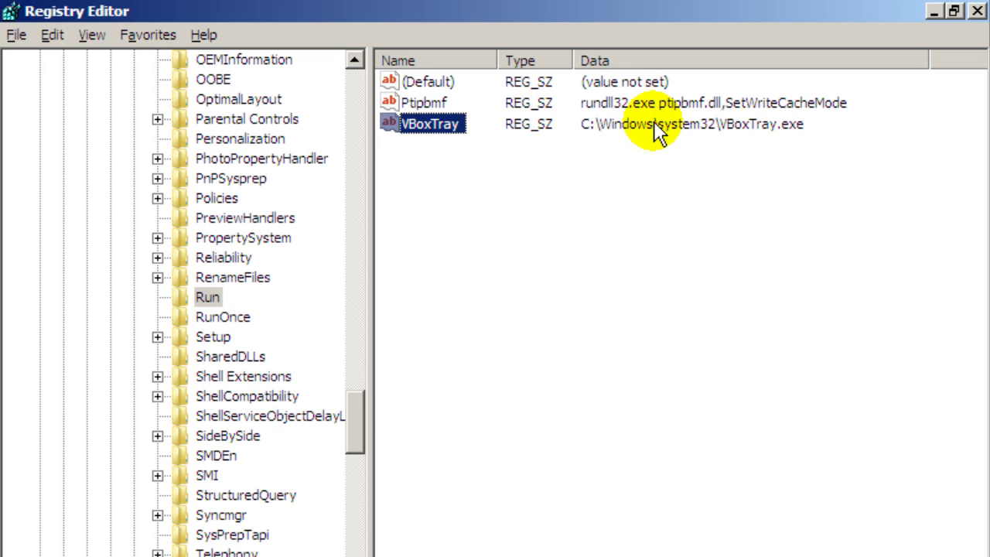
click(758, 133)
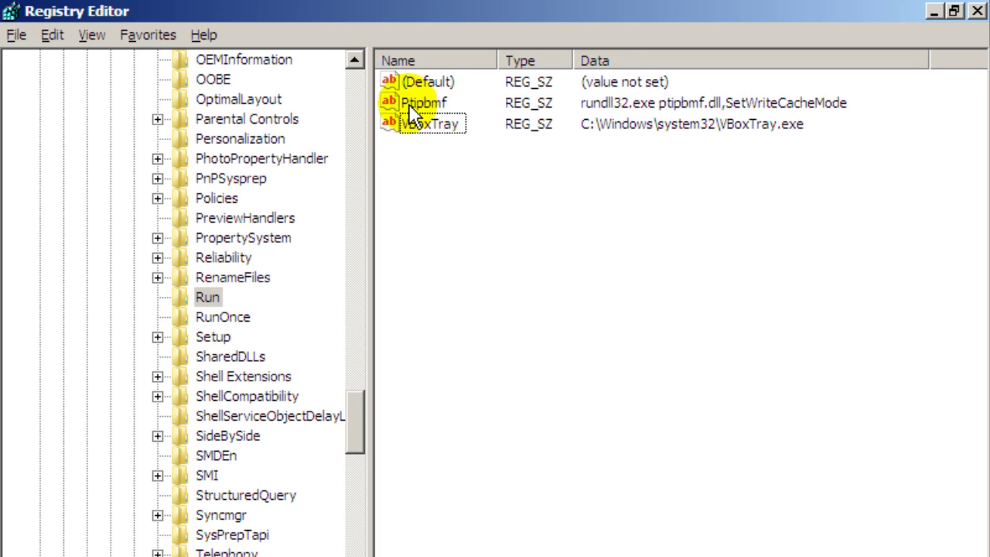
right_click(415, 125)
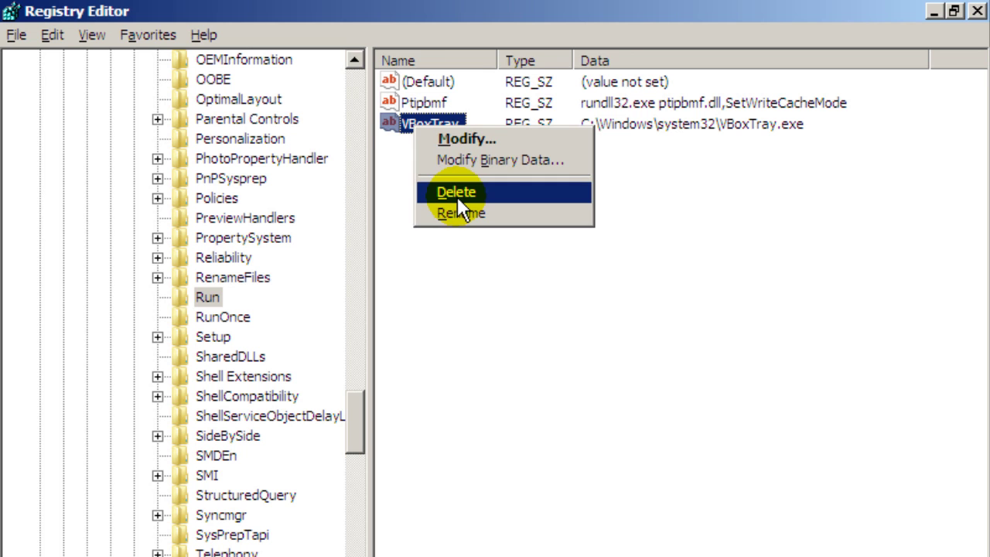
click(443, 425)
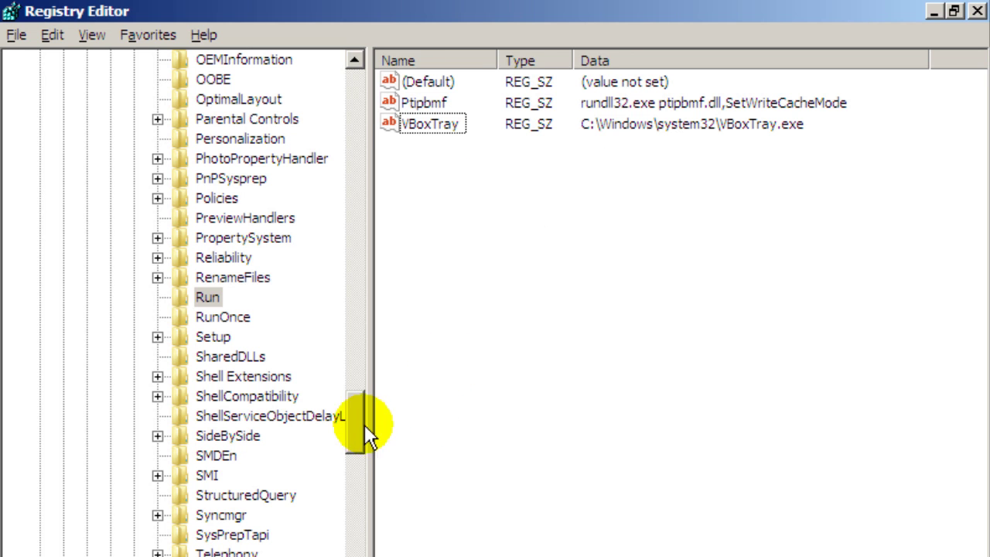
click(228, 321)
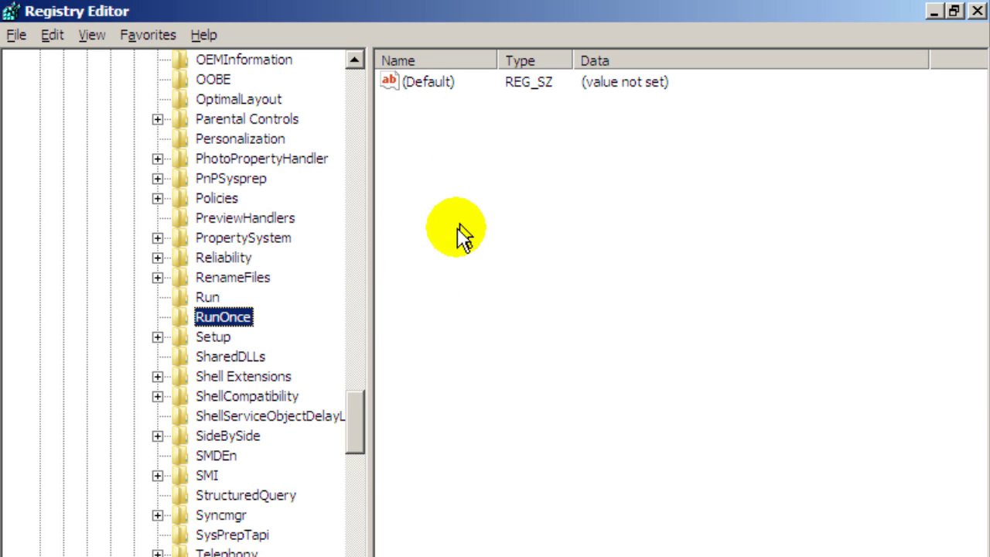
drag(359, 444, 349, 122)
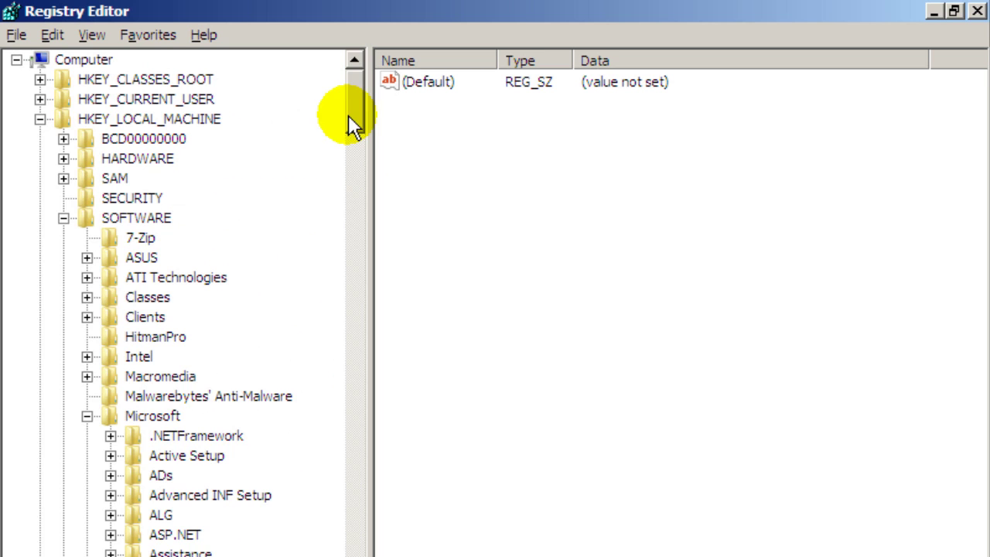
Collapse HKEY_LOCAL_MACHINE and expand HKEY_CURRENT_USER down to its Software key
click(64, 219)
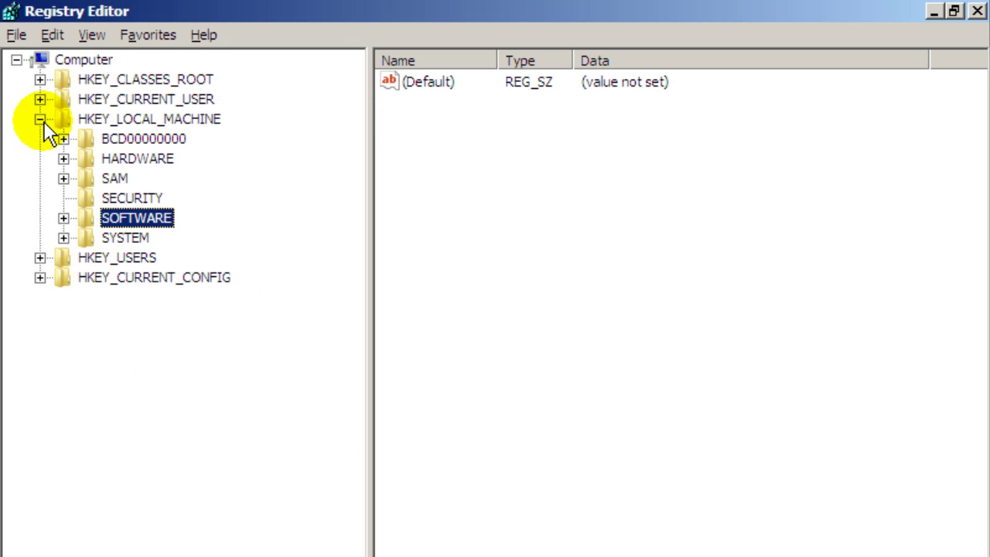
click(41, 120)
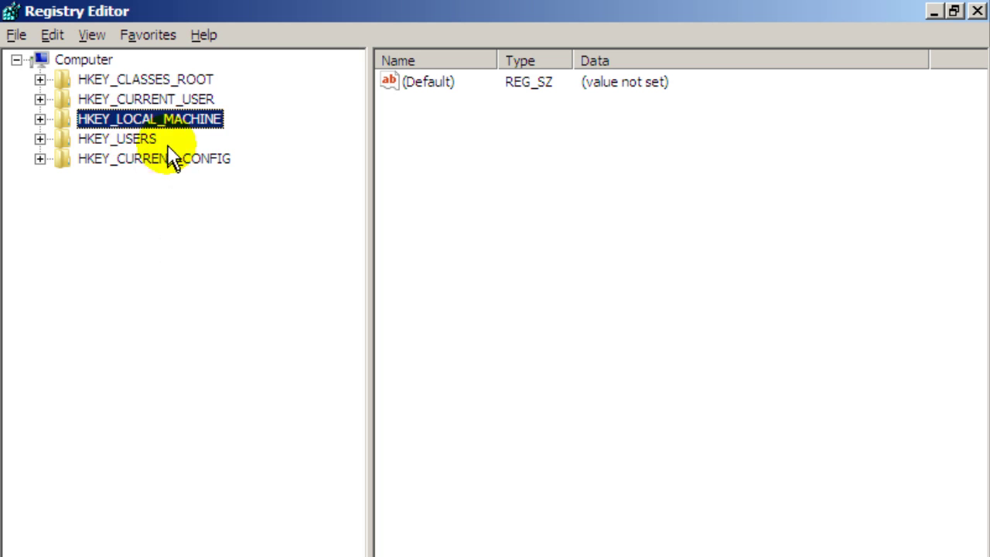
click(153, 101)
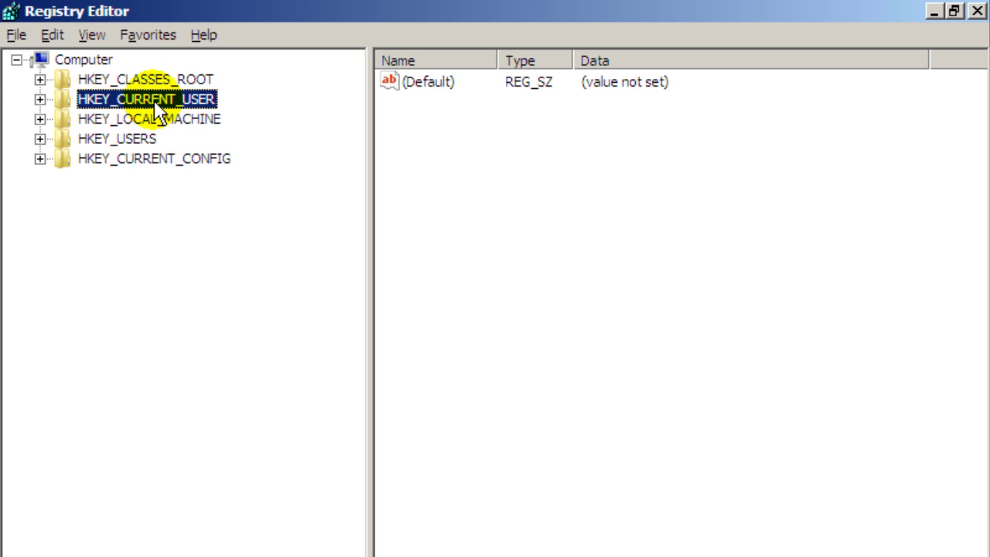
double_click(157, 99)
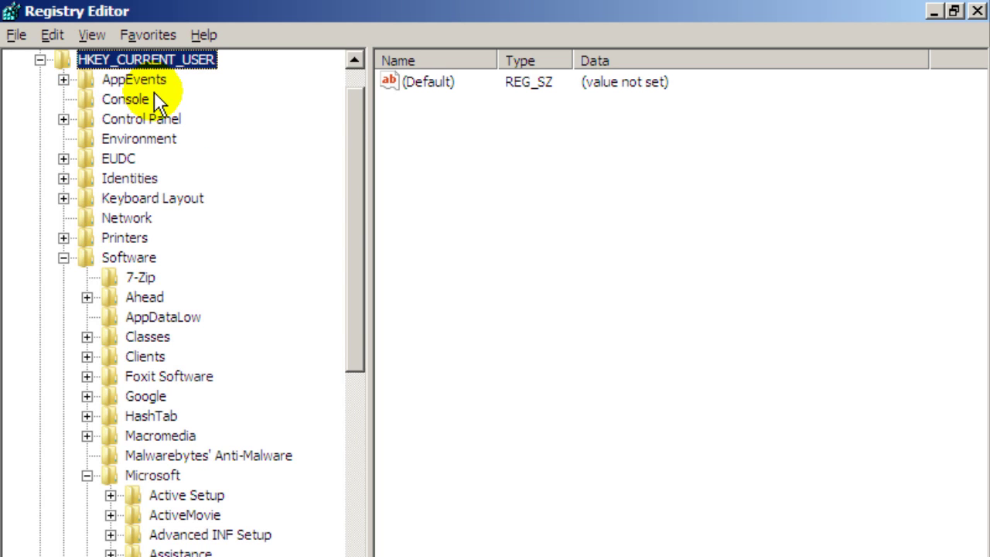
click(67, 256)
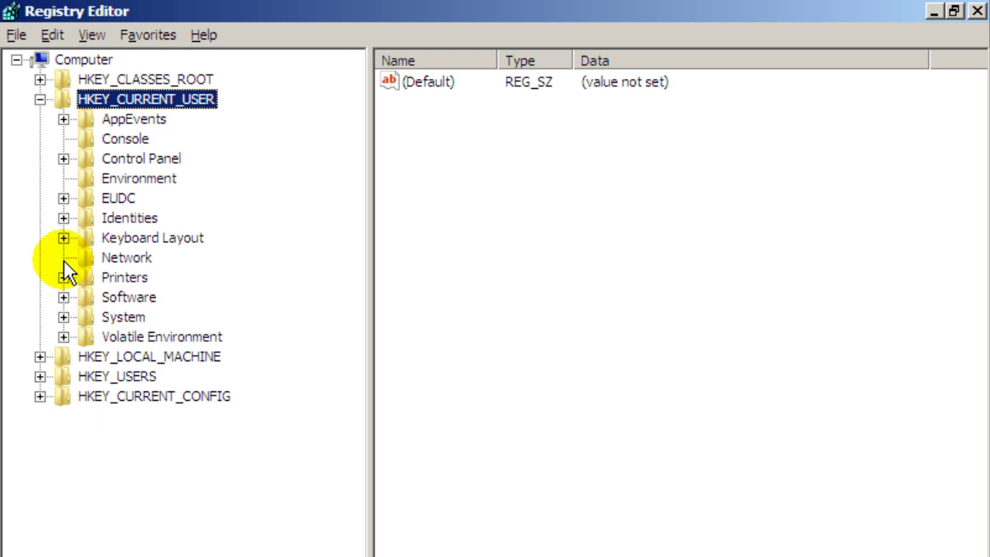
double_click(129, 297)
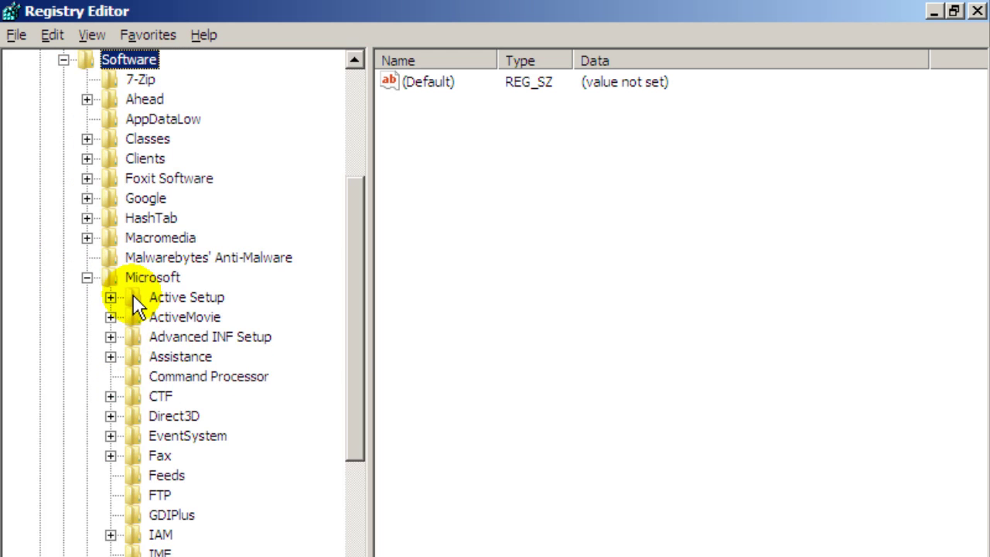
Expand Microsoft > Windows NT > CurrentVersion under HKEY_CURRENT_USER\Software to reveal Winlogon
click(87, 277)
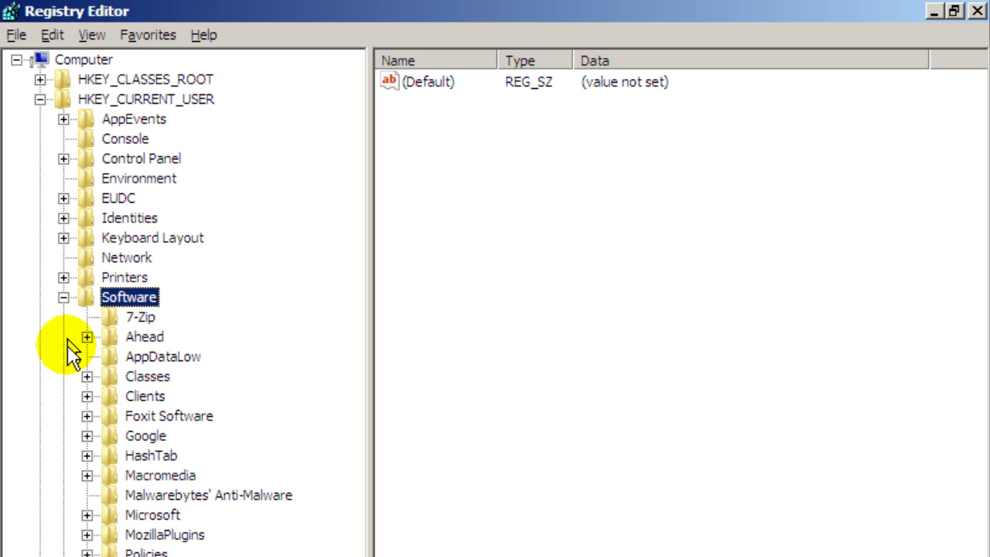
click(154, 516)
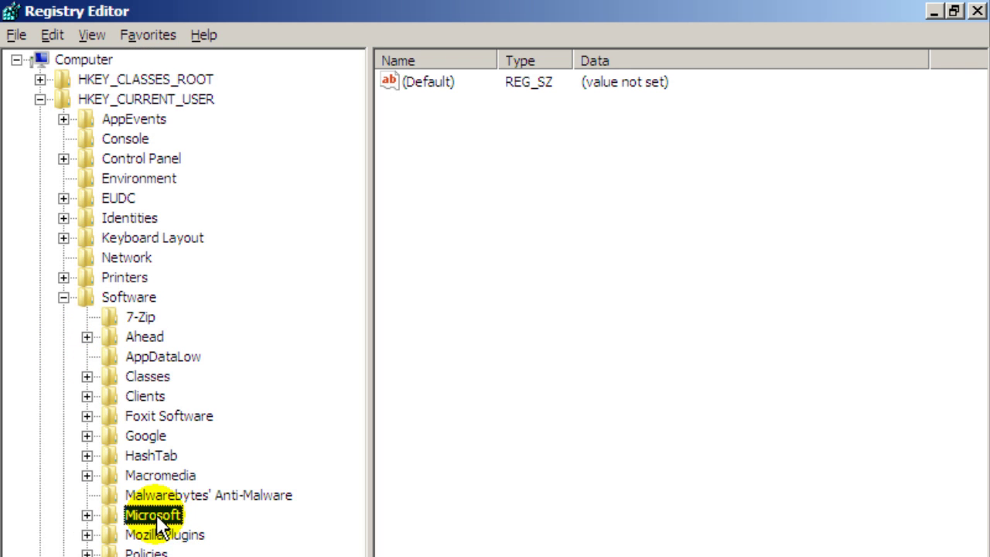
double_click(153, 515)
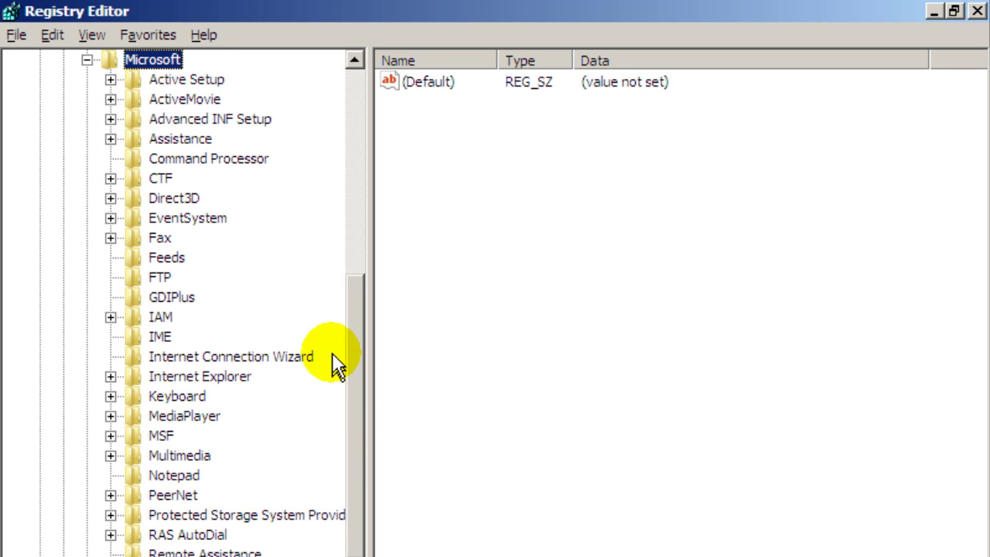
drag(356, 343, 357, 496)
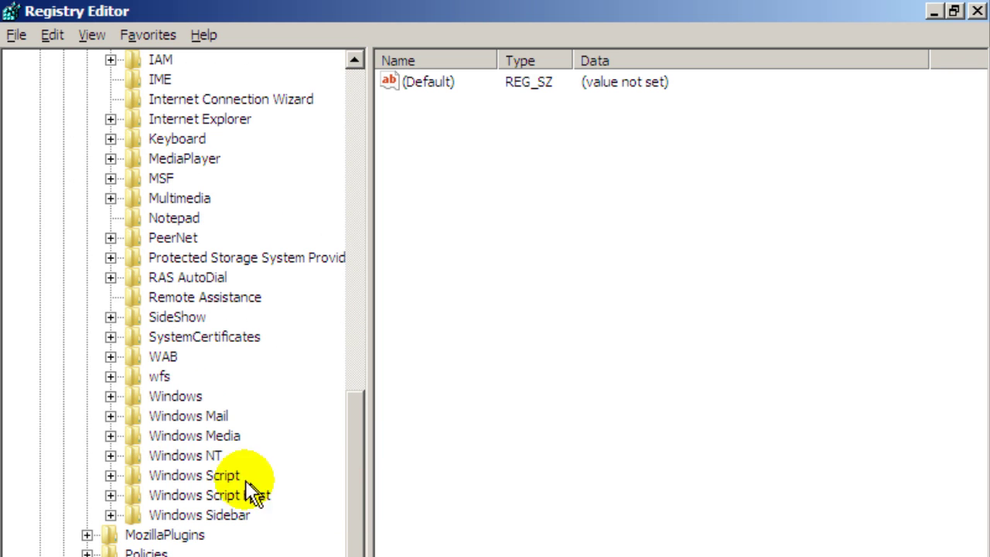
click(198, 457)
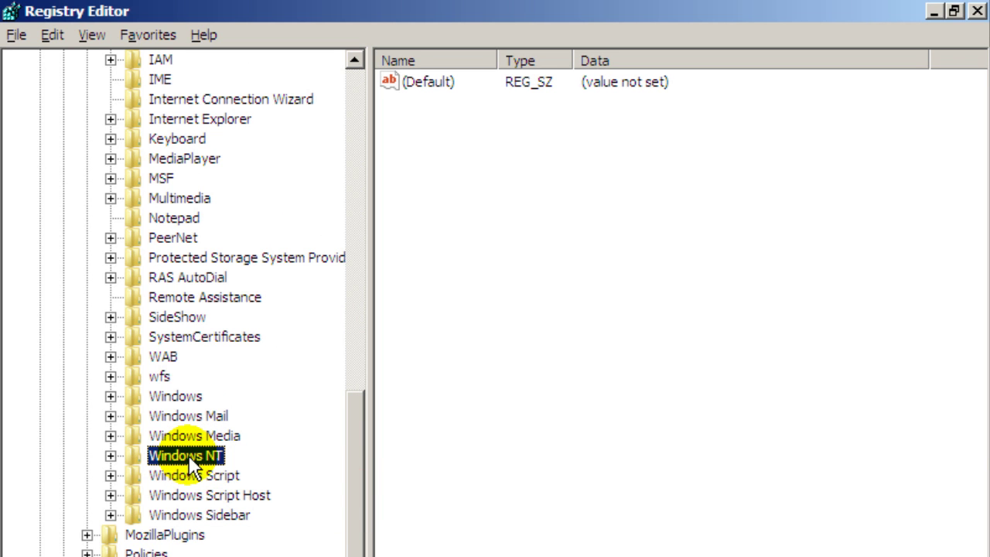
double_click(192, 458)
drag(358, 503, 352, 556)
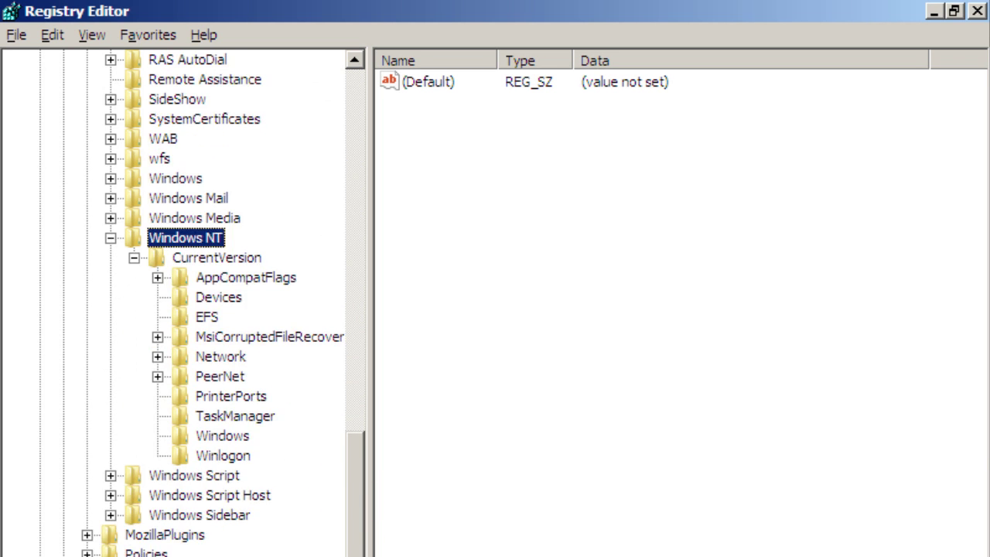
Show Winlogon's values, widen the Name column, and select the shell value running explorer.exe plus msconfig.dat
click(221, 456)
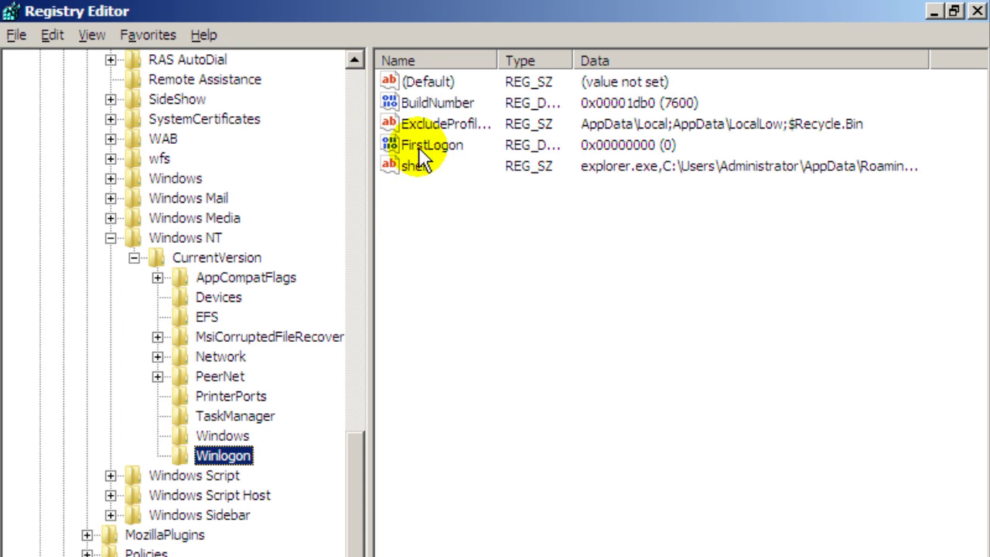
drag(505, 54, 534, 49)
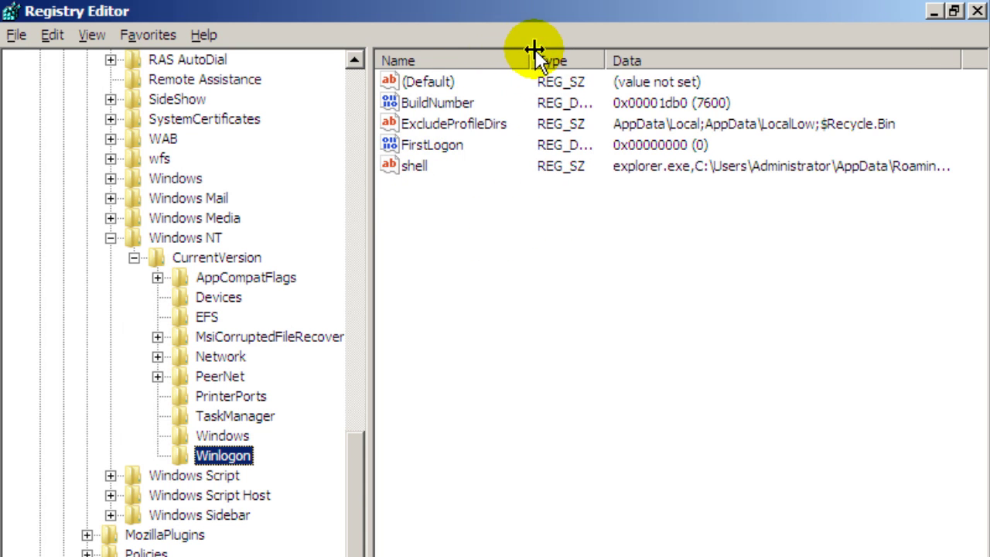
click(415, 167)
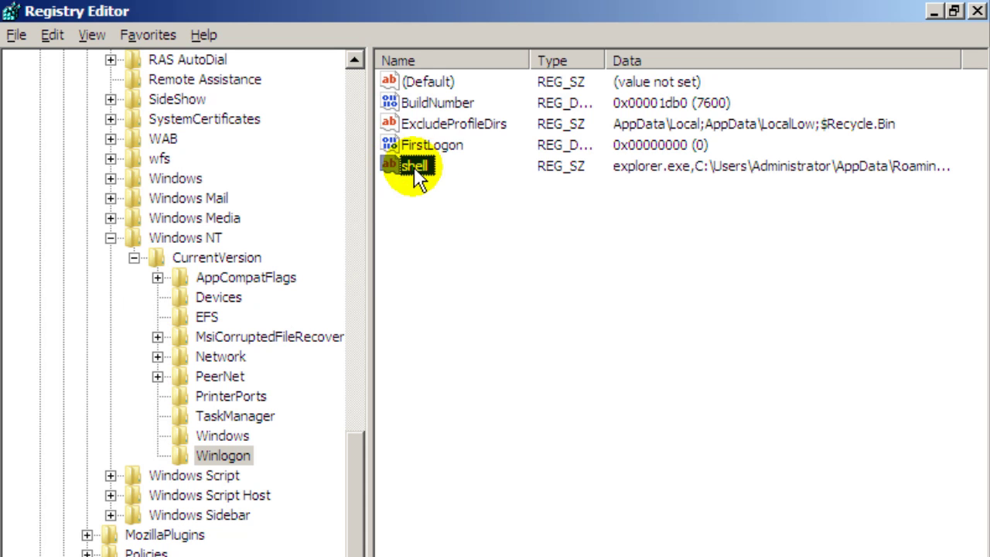
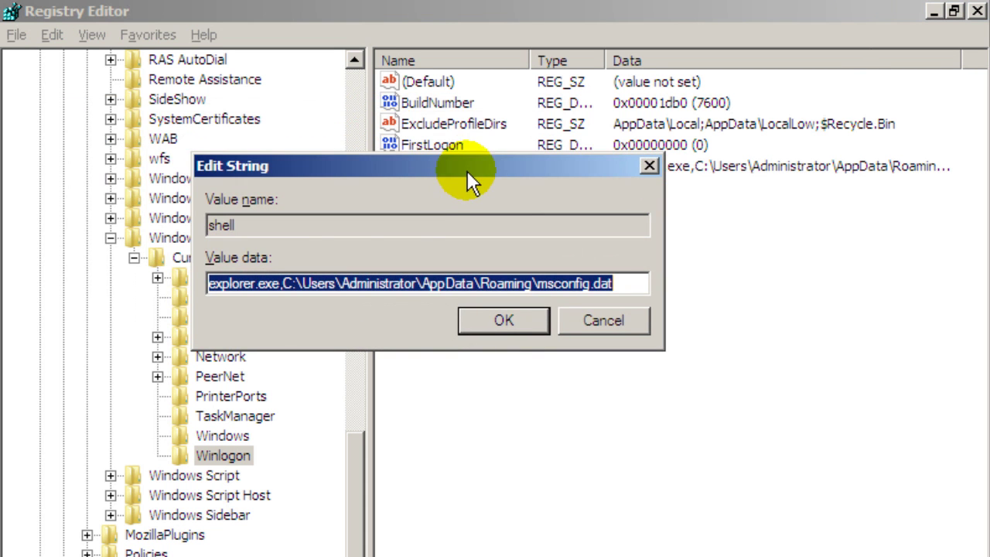
click(304, 283)
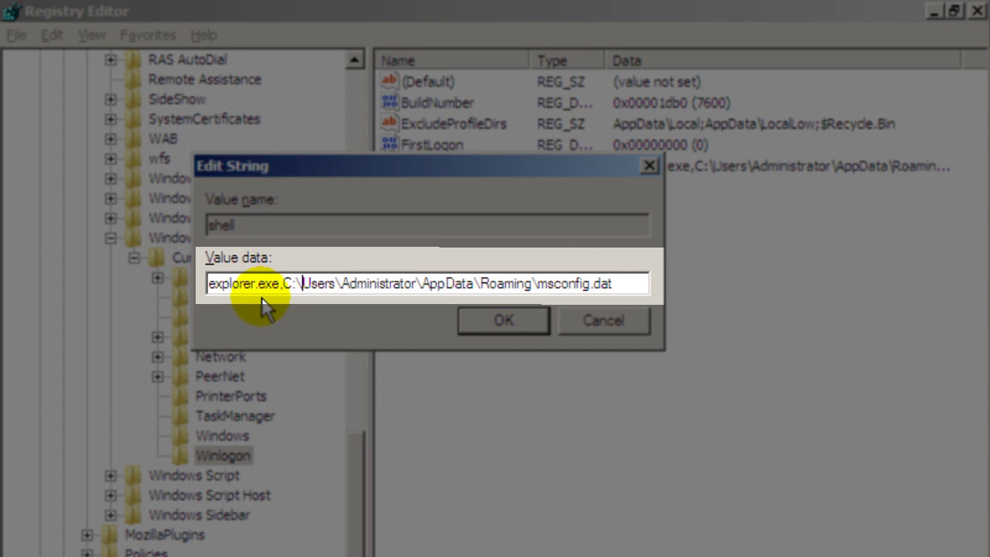
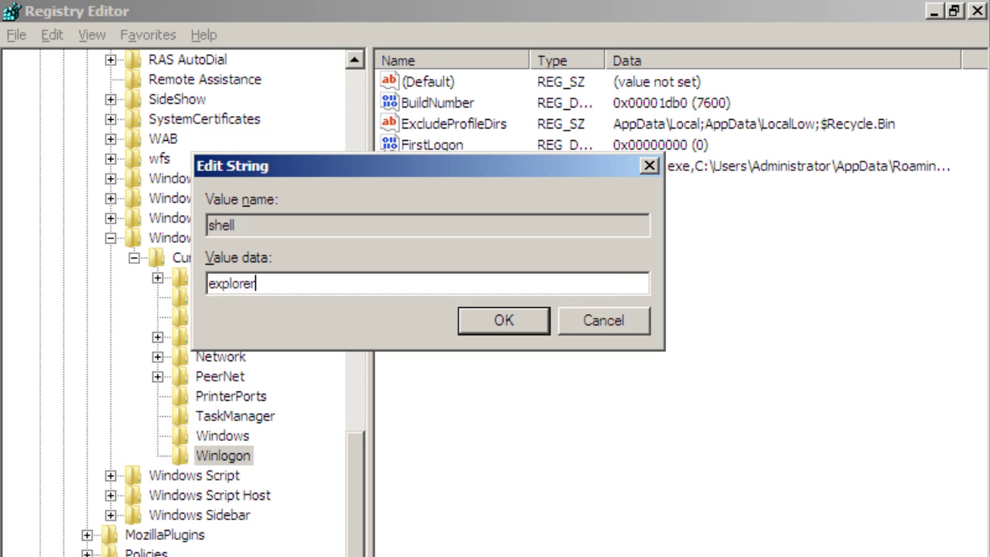
Set the Winlogon shell value data to explorer.exe and confirm the change
text(exe)
click(480, 321)
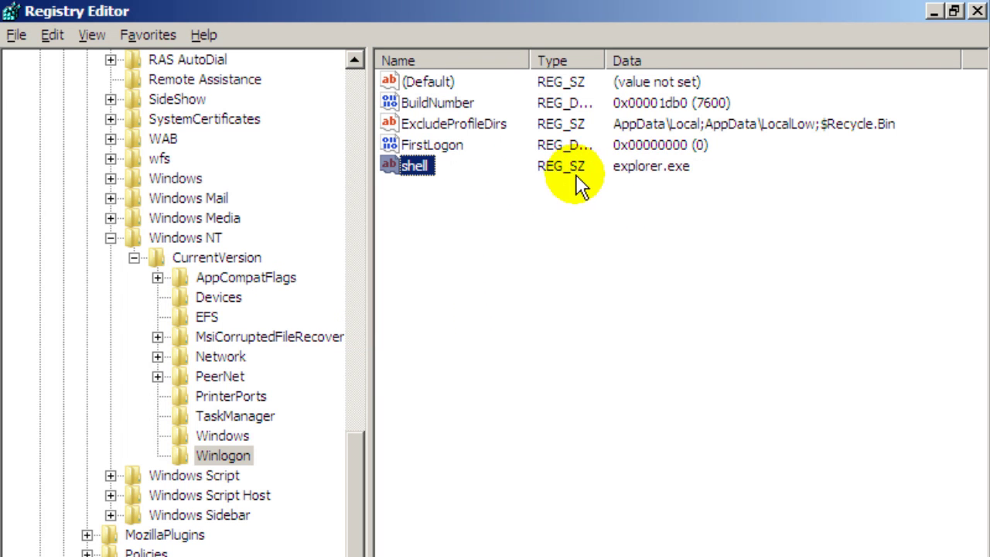
drag(355, 493, 361, 442)
click(111, 359)
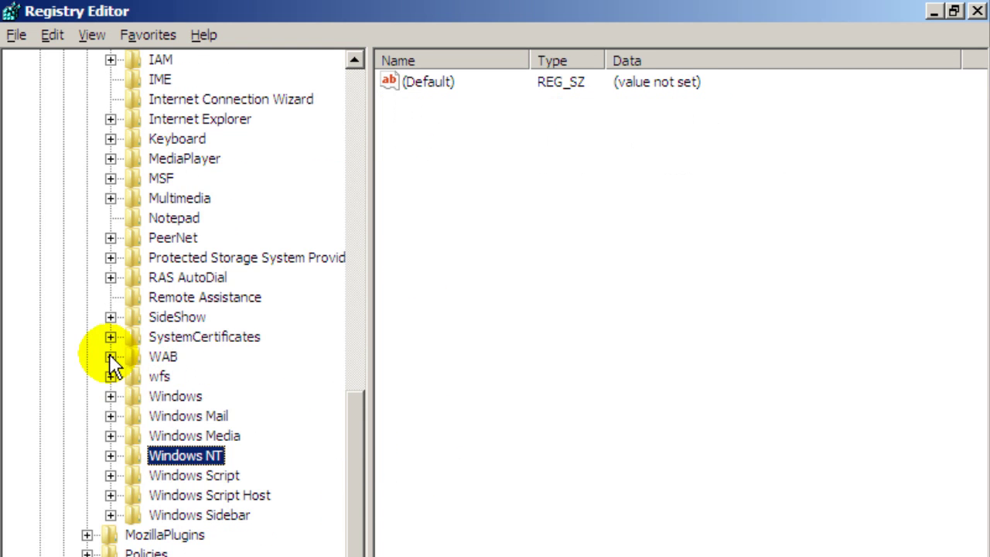
click(177, 396)
double_click(181, 398)
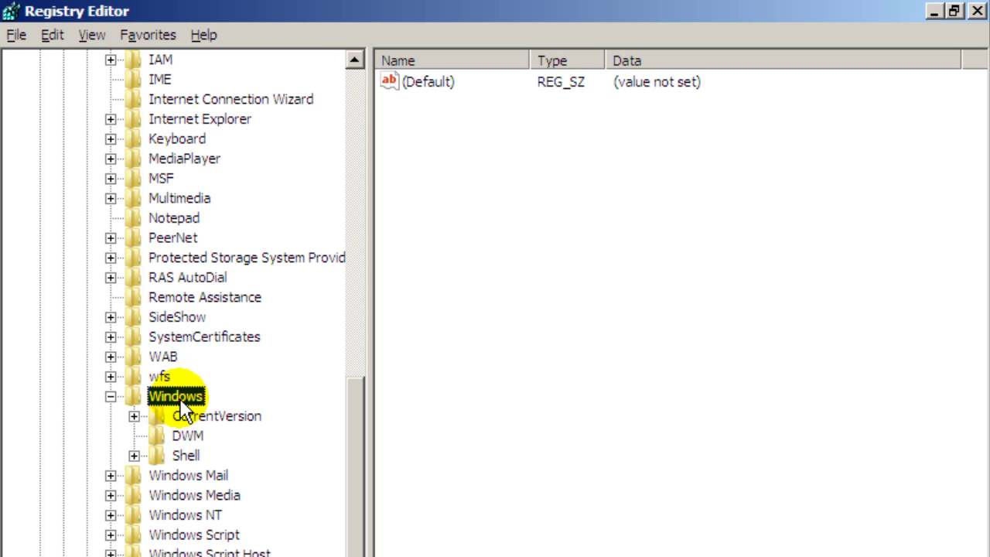
double_click(218, 416)
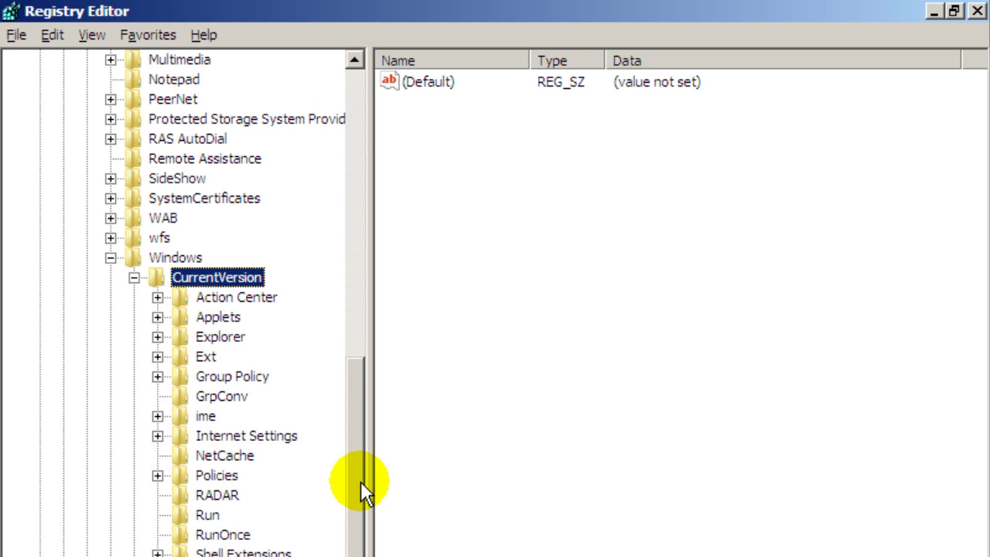
drag(362, 482, 361, 508)
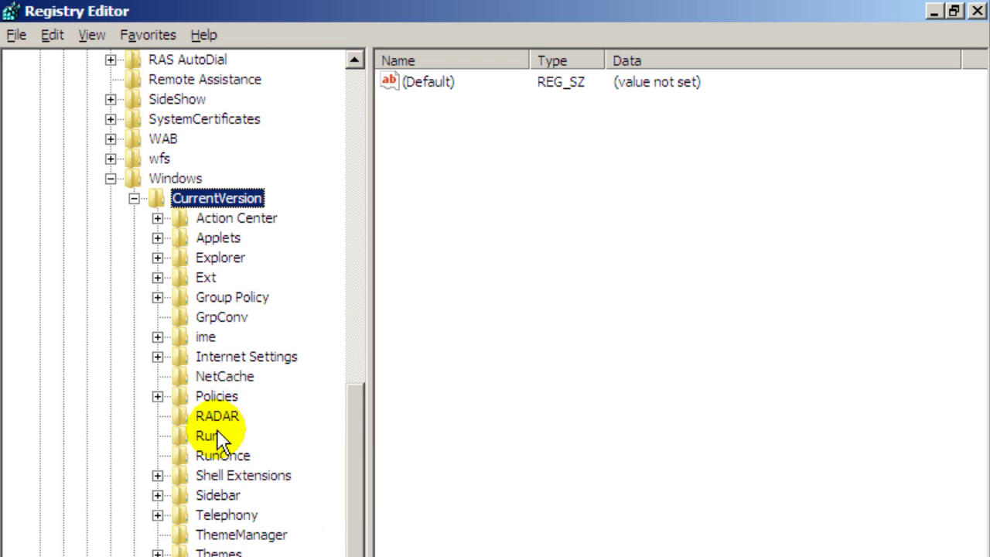
click(217, 435)
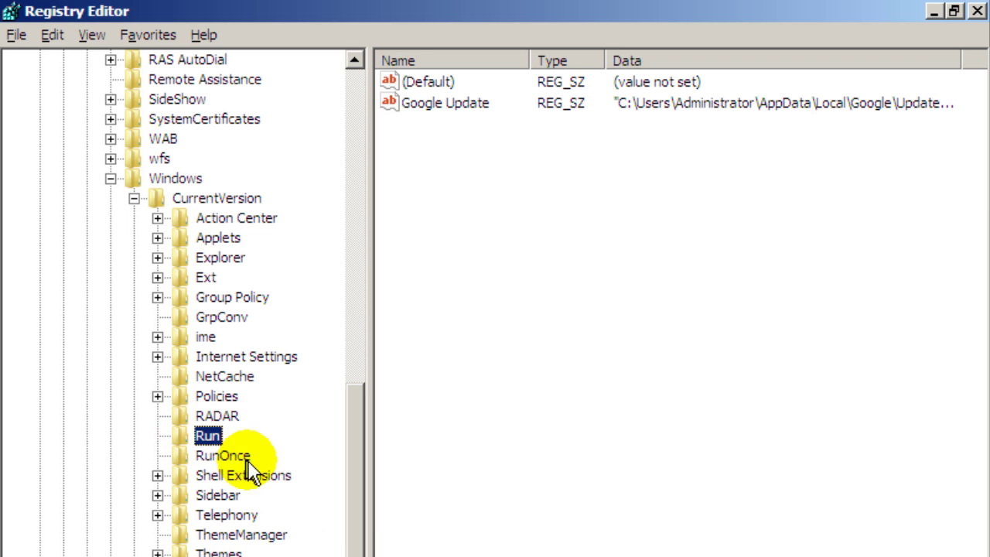
click(225, 458)
click(217, 435)
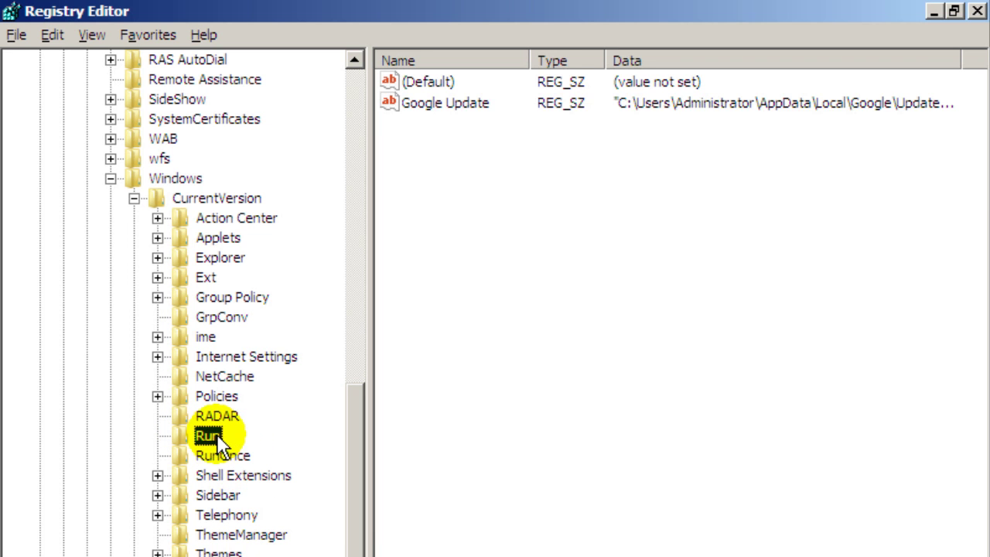
click(218, 455)
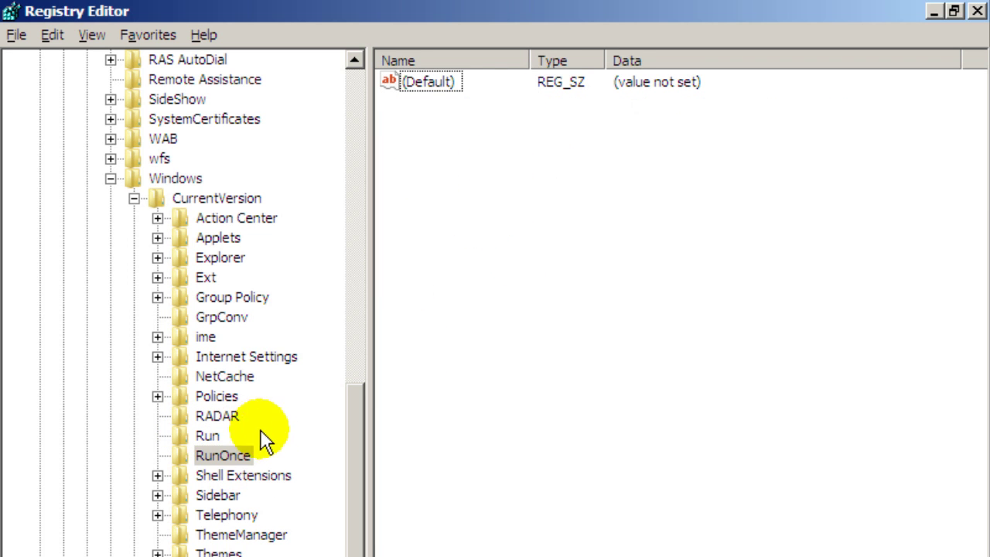
click(207, 437)
click(222, 455)
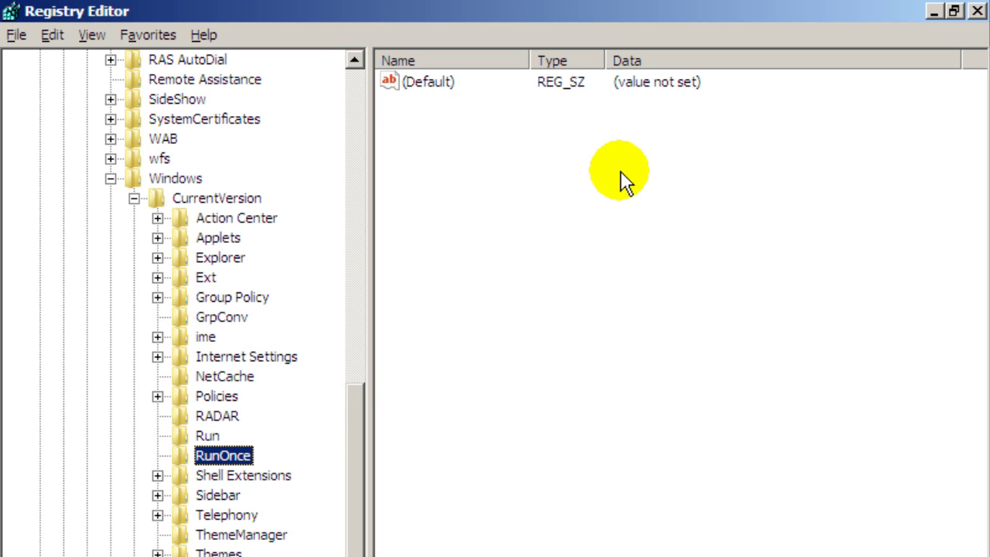
click(109, 178)
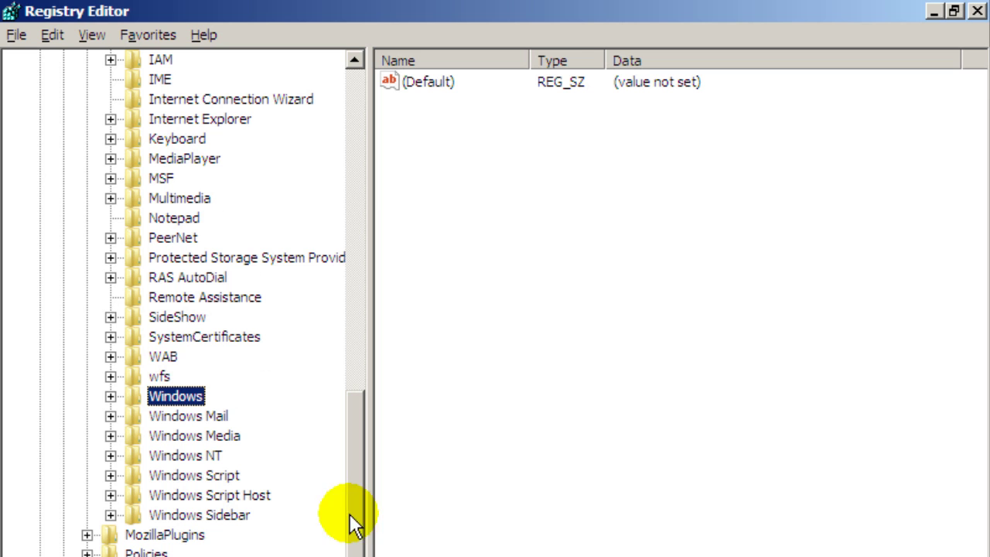
Close Registry Editor and restart the PC immediately with shutdown /r /t 0
click(977, 12)
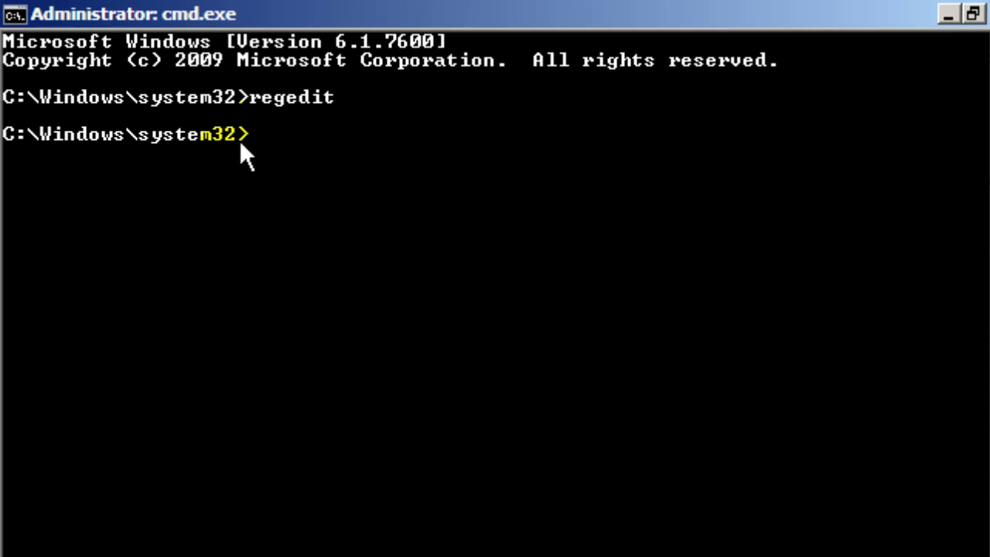
text(shutdow)
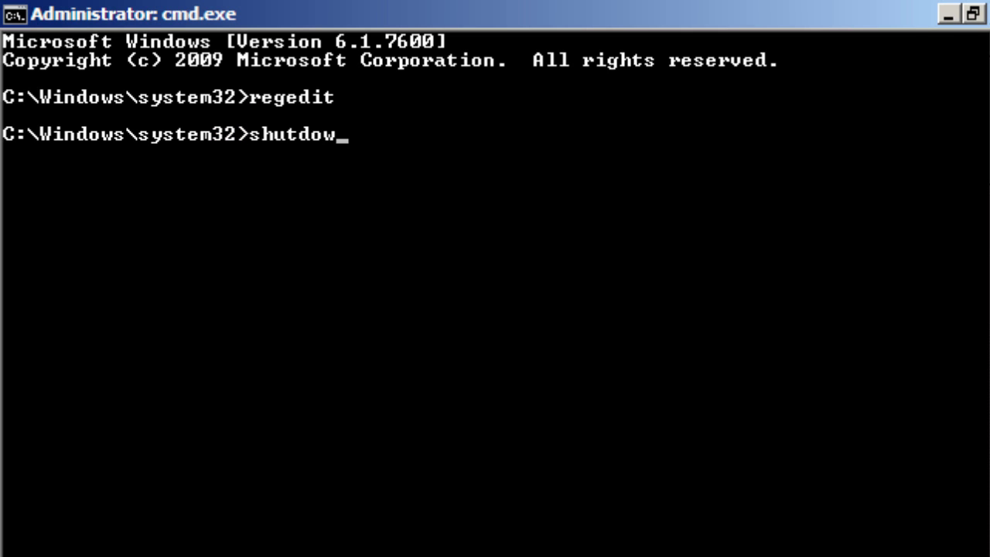
text(n /r /t )
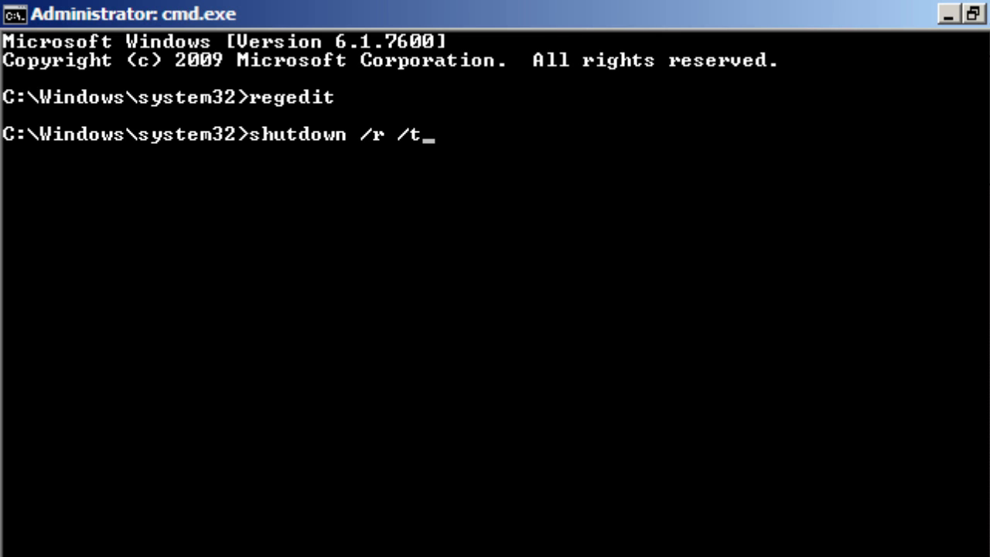
text(0)
key(Return)
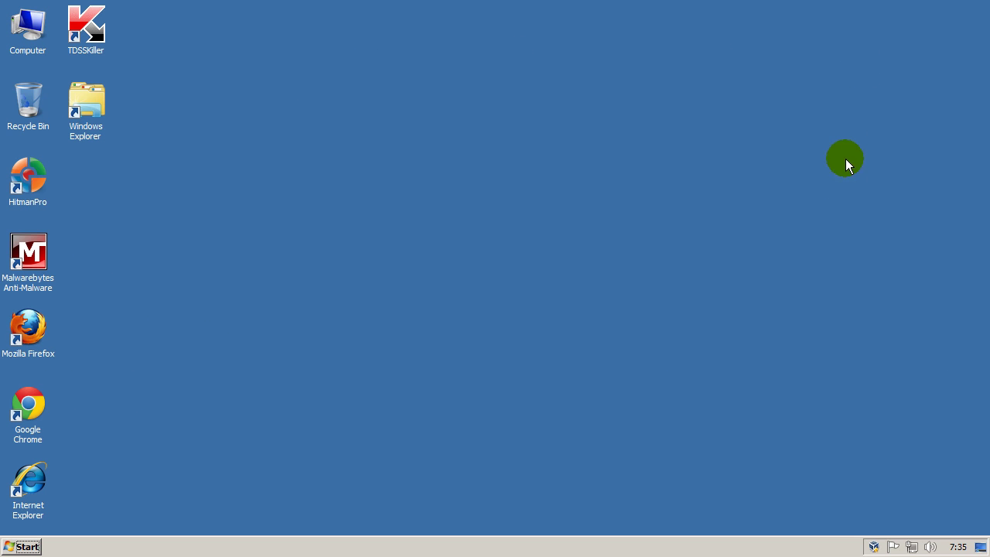
Move the Malwarebytes shortcut and turn off Auto arrange icons on the desktop
click(28, 252)
click(132, 304)
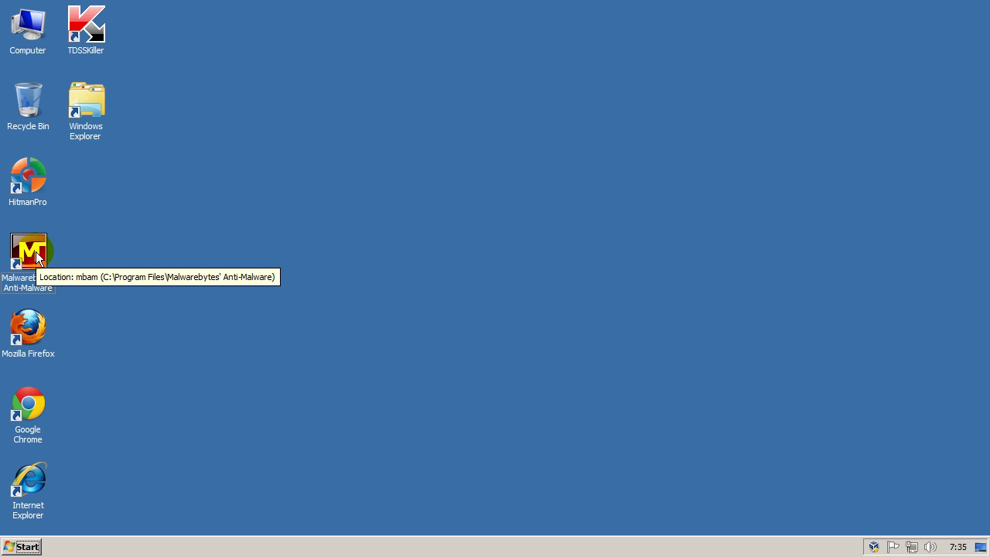
drag(34, 247, 297, 211)
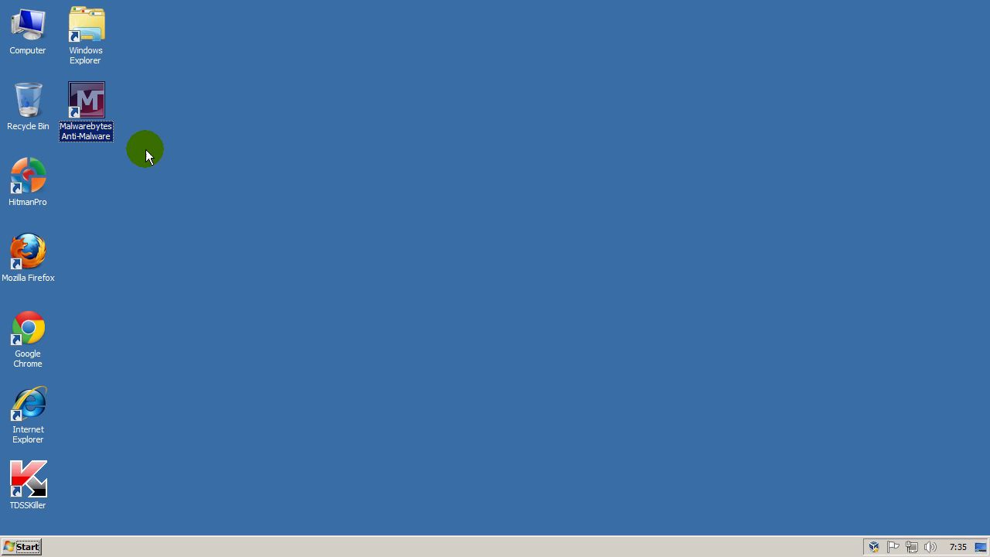
right_click(300, 138)
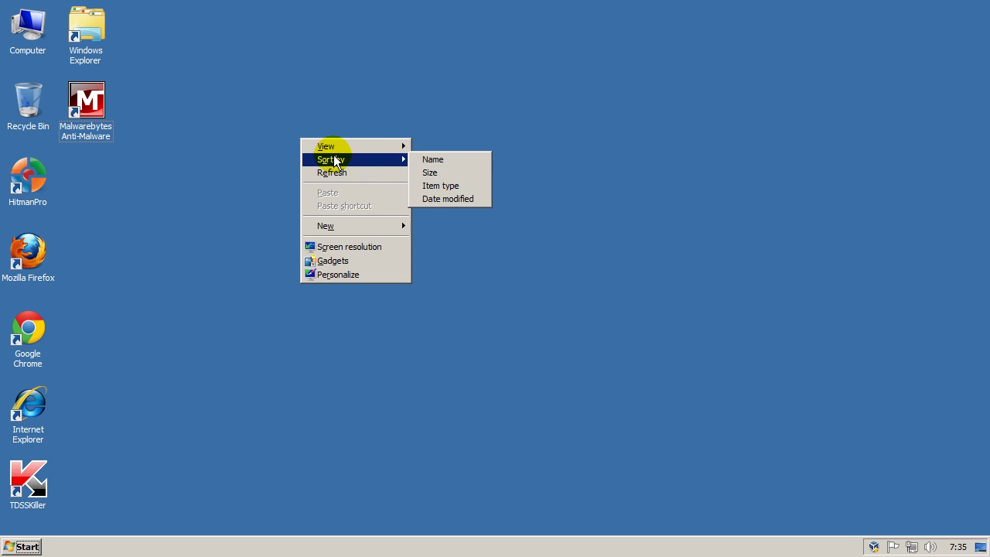
mouse_move(334, 148)
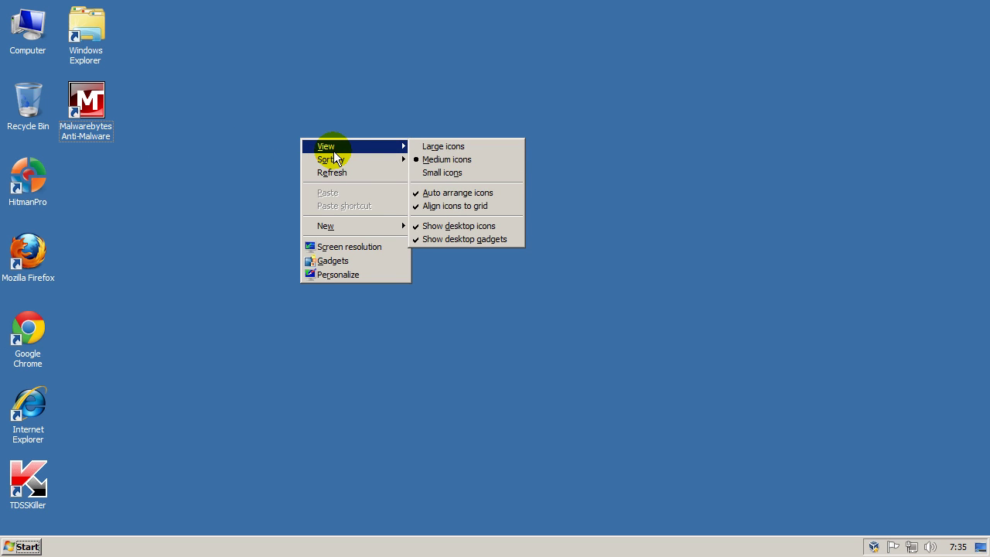
click(445, 196)
Place the Malwarebytes, HitmanPro and TDSSKiller shortcuts side by side near the desktop centre
drag(85, 99, 370, 194)
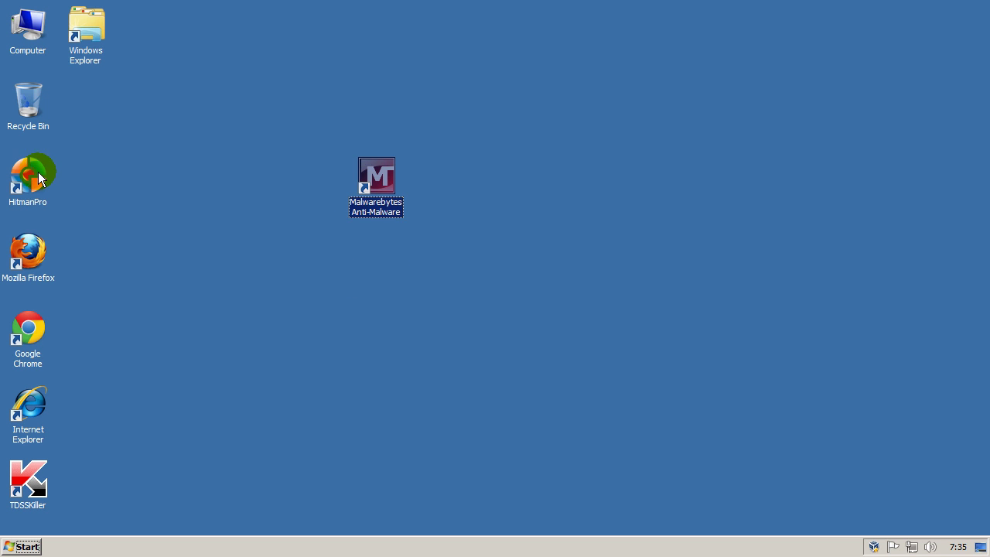
drag(37, 172, 236, 274)
drag(457, 169, 438, 173)
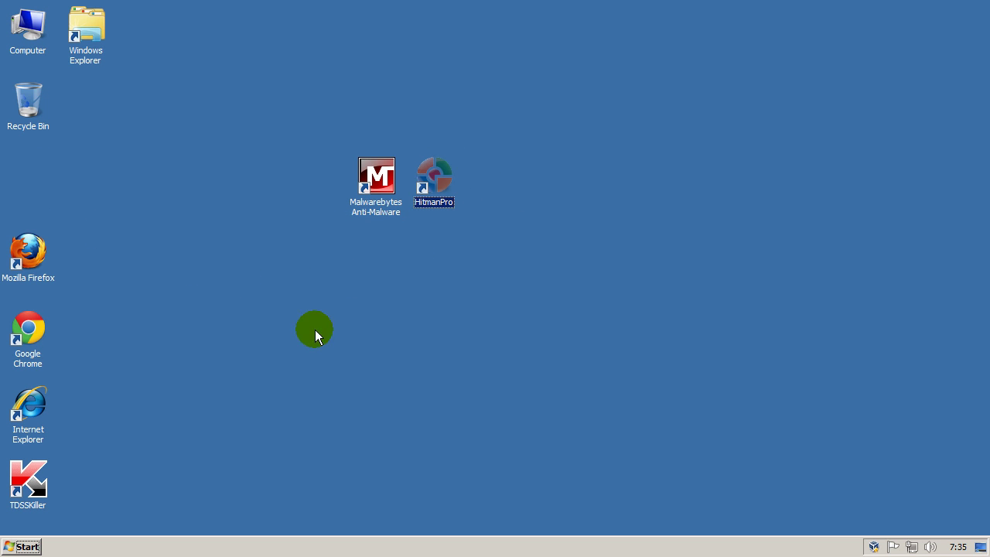
click(39, 477)
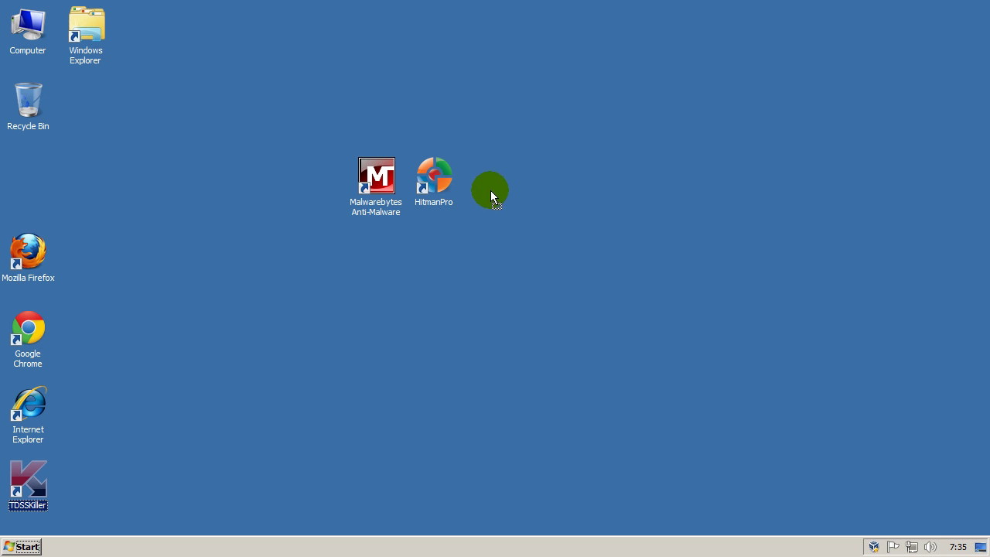
drag(490, 190, 487, 176)
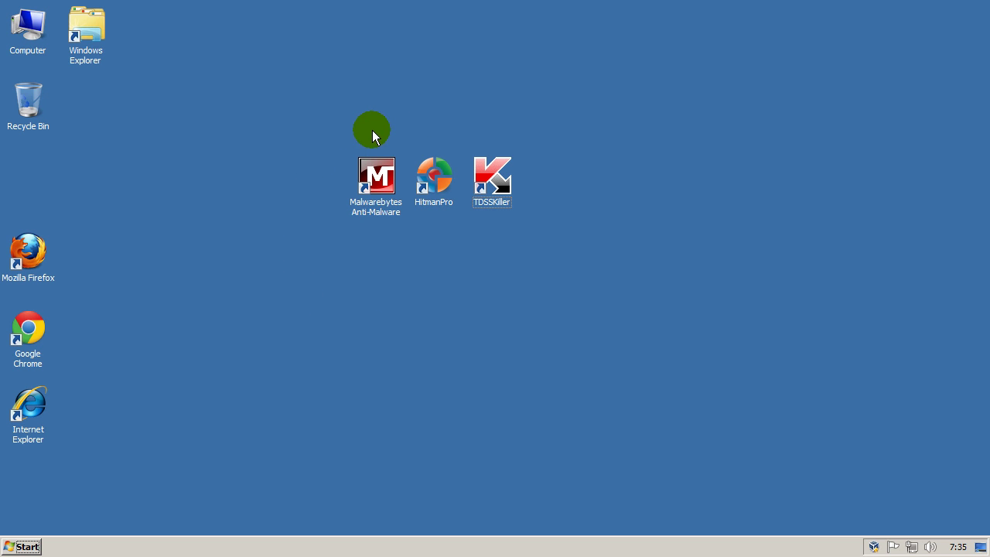
Launch Malwarebytes Anti-Malware and update its database to v2012.09.17.07, returning to the Scanner tab
double_click(376, 176)
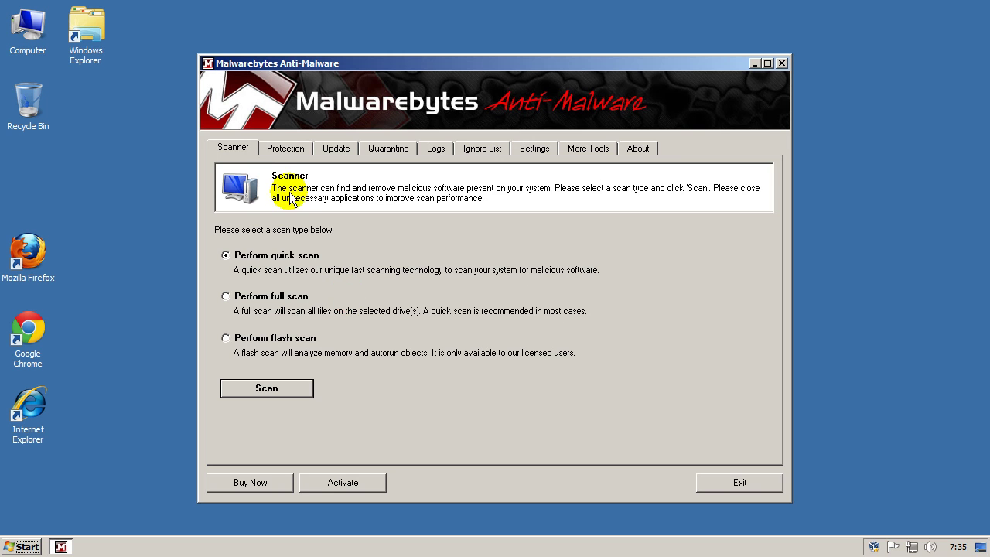
drag(394, 61, 404, 55)
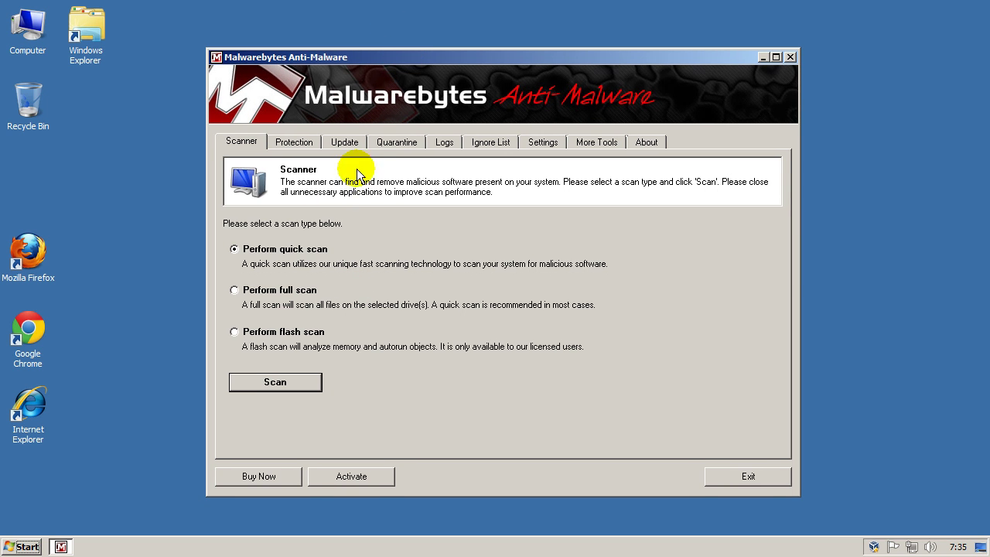
click(345, 143)
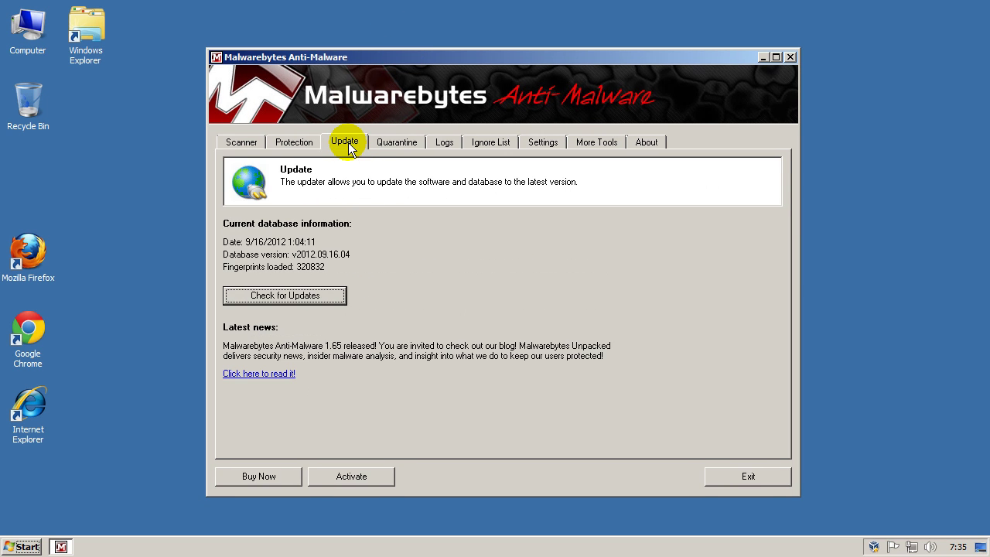
click(308, 297)
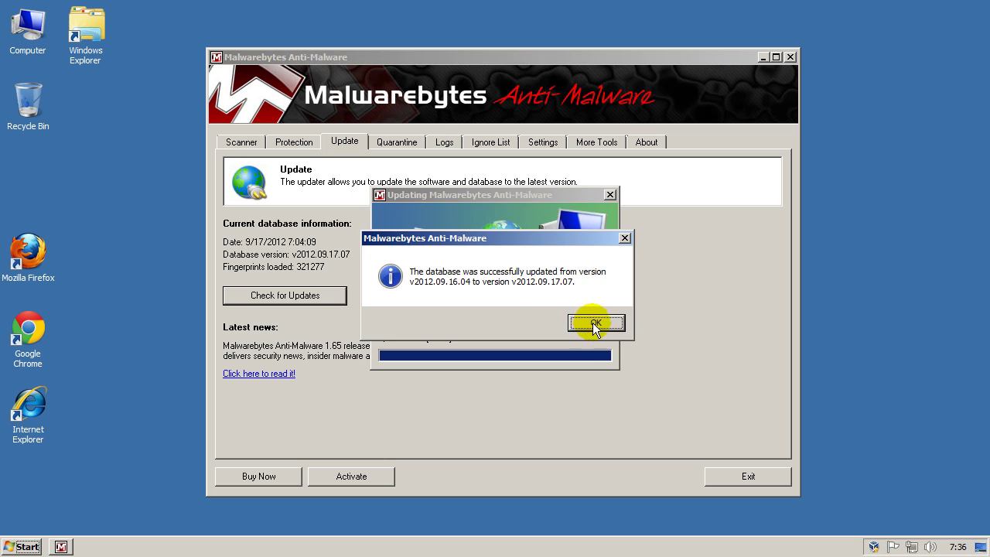
click(593, 323)
click(240, 143)
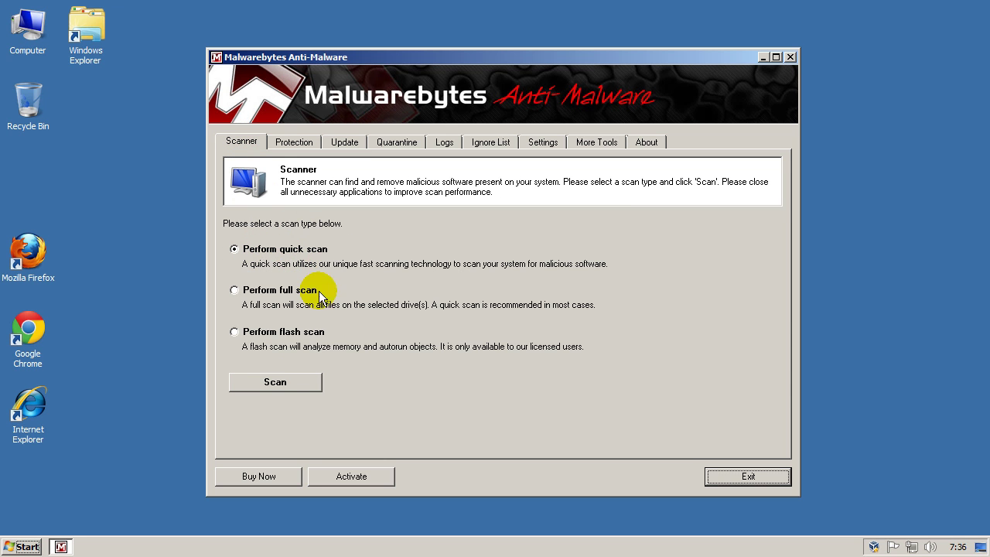
Run the quick scan and dismiss the completion message reporting one detected object
click(277, 383)
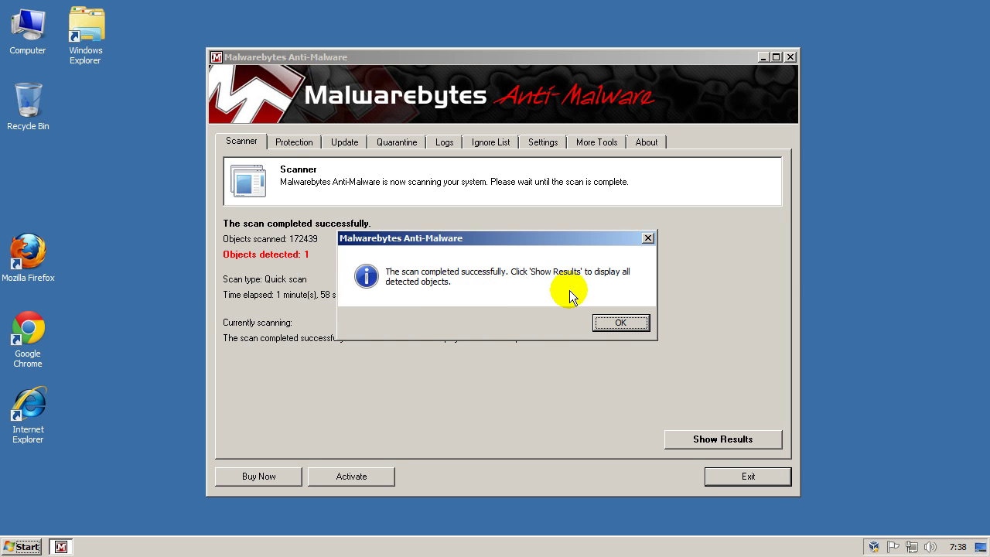
click(611, 325)
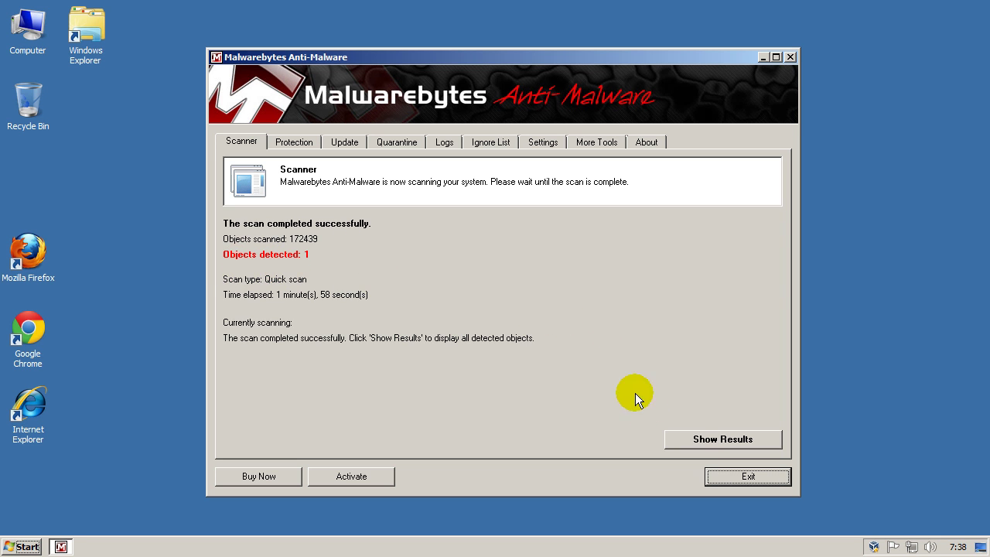
Show the scan results, resize the columns, and select the Trojan.Zbot msconfig.dat detection
click(695, 441)
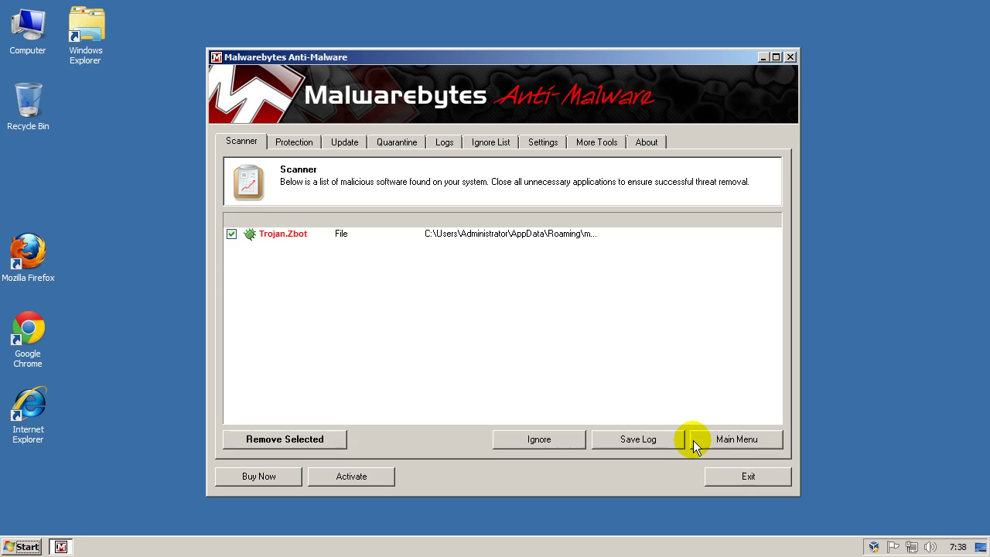
drag(331, 222, 327, 221)
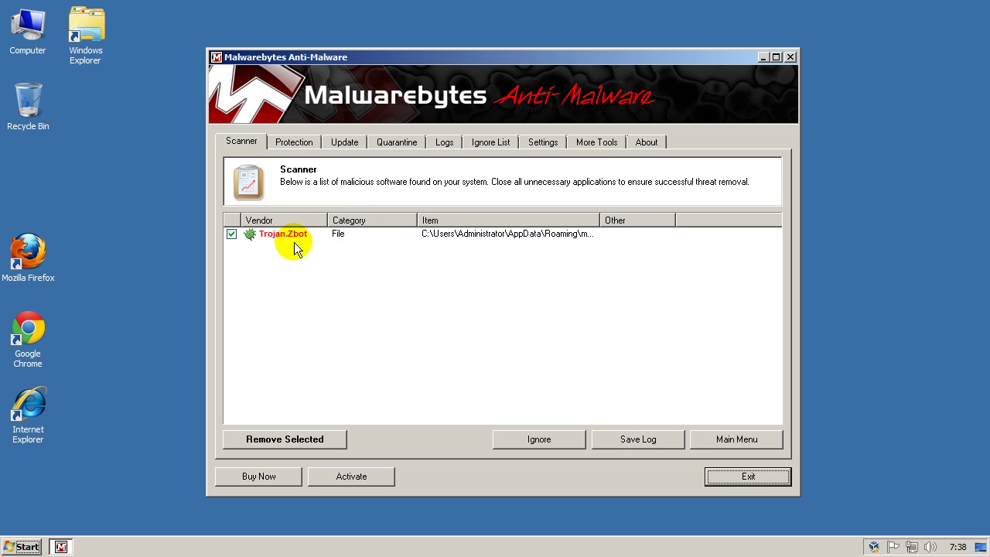
drag(598, 220, 759, 222)
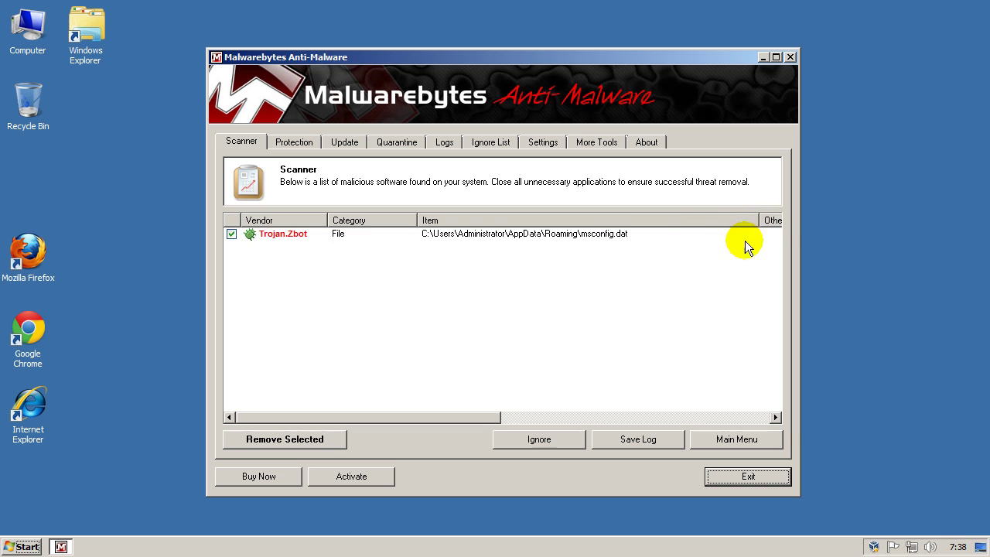
click(489, 233)
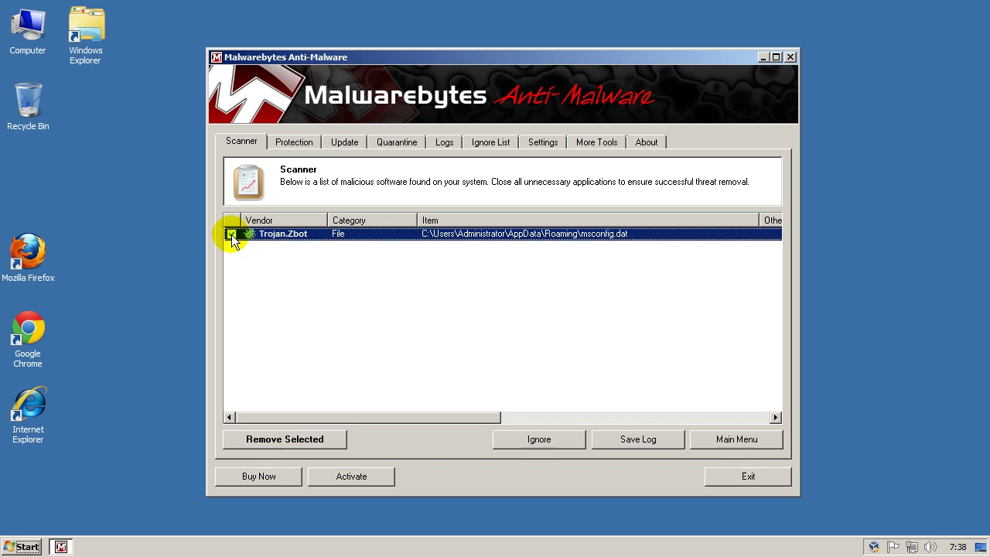
Remove the selected Trojan.Zbot file, close the scan log, and accept the system restart
click(278, 443)
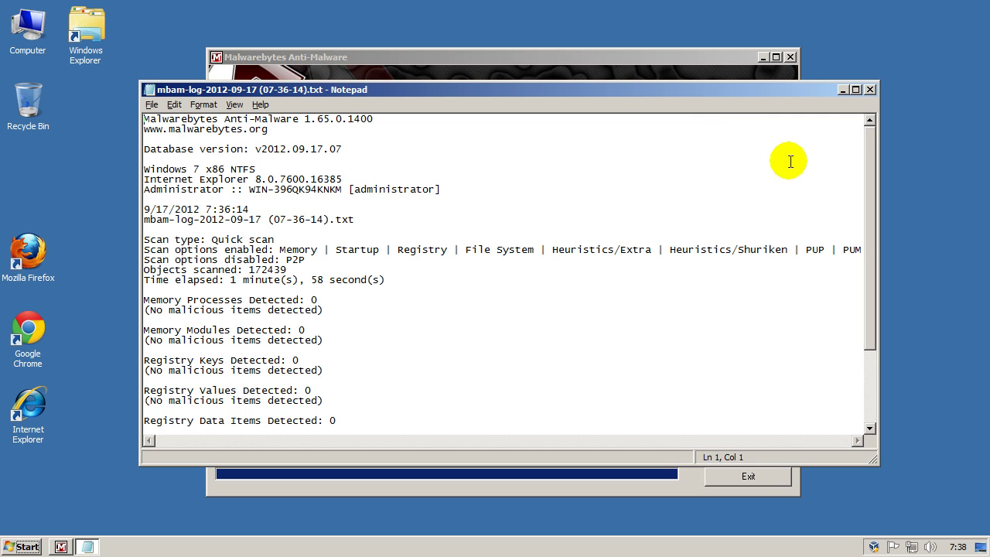
click(870, 89)
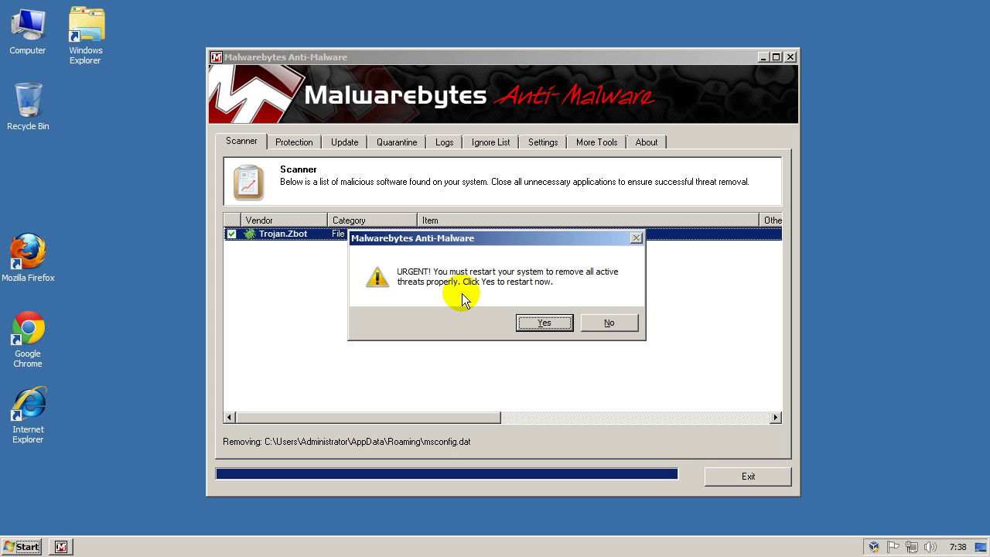
click(545, 323)
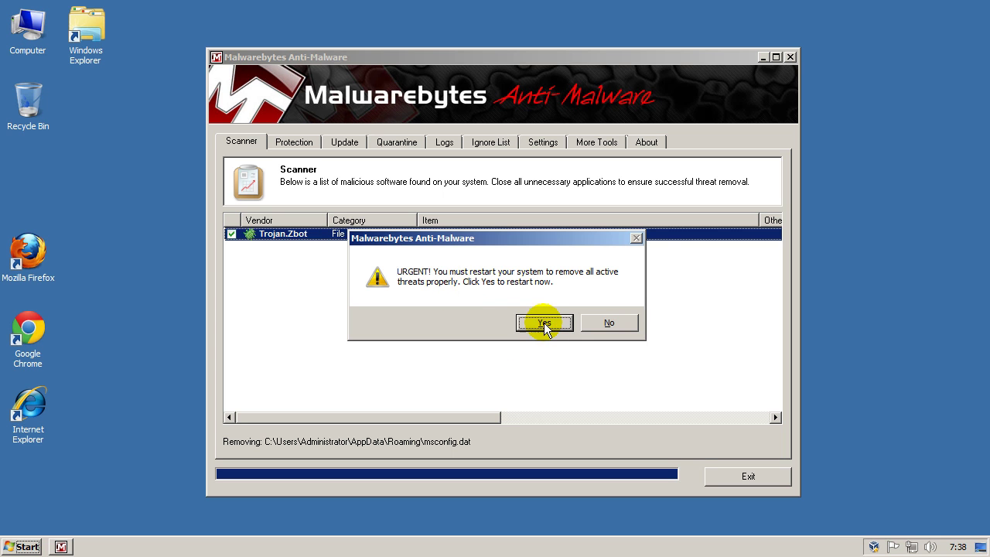